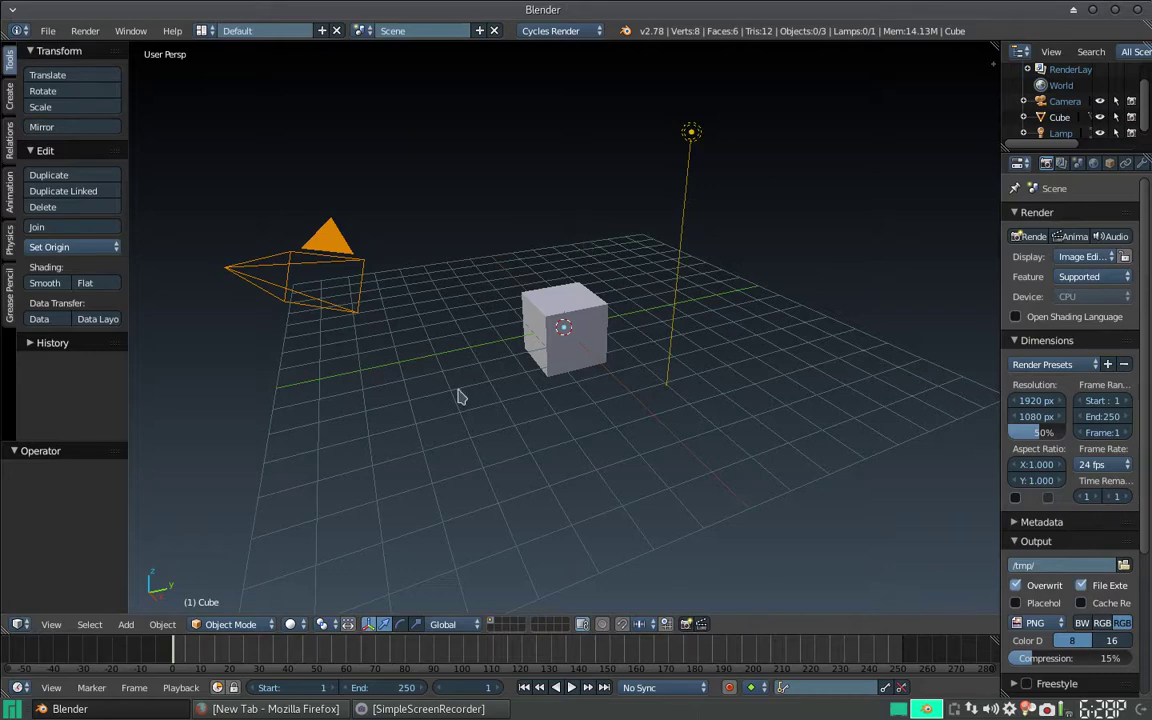
Orbit and zoom to a low, close front view of the default cube, then select the cube.
{"action": "mouse_move", "coordinate": [460, 393]}
{"action": "middle_mouse_down"}
{"action": "mouse_move", "coordinate": [363, 380]}
{"action": "mouse_move", "coordinate": [429, 370]}
{"action": "mouse_move", "coordinate": [449, 343]}
{"action": "mouse_move", "coordinate": [470, 347]}
{"action": "middle_mouse_up"}
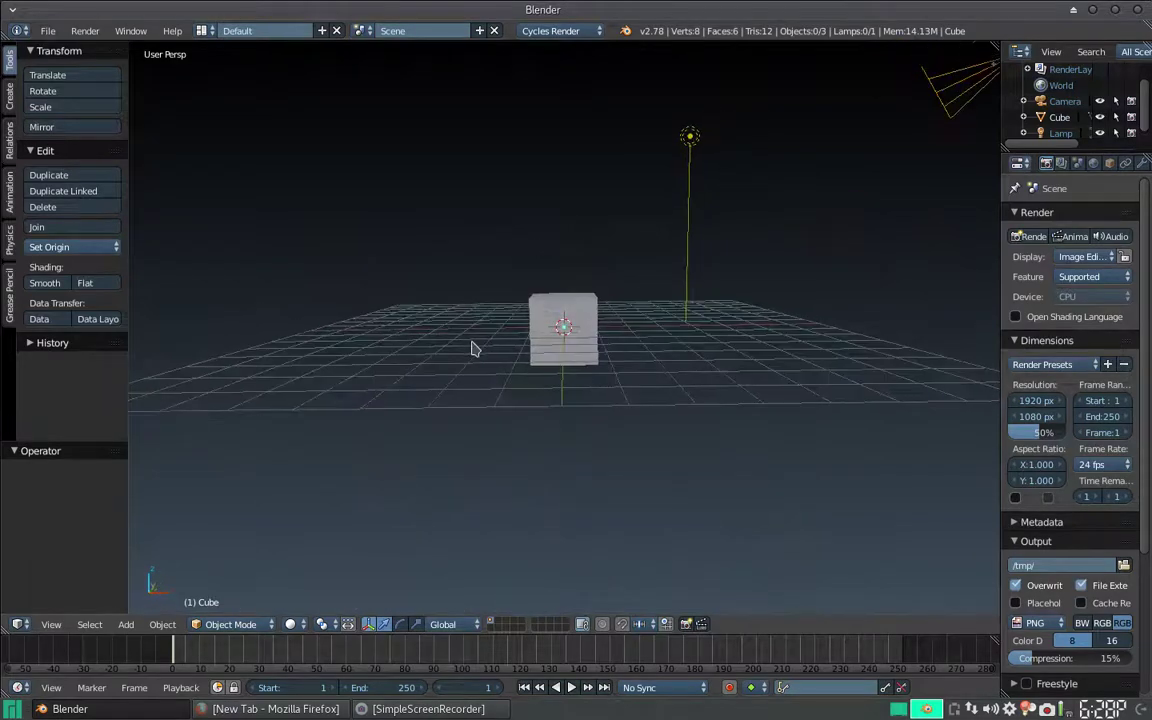
{"action": "scroll", "coordinate": [529, 323], "scroll_direction": "up", "scroll_amount": 4}
{"action": "scroll", "coordinate": [529, 323], "scroll_direction": "down", "scroll_amount": 1}
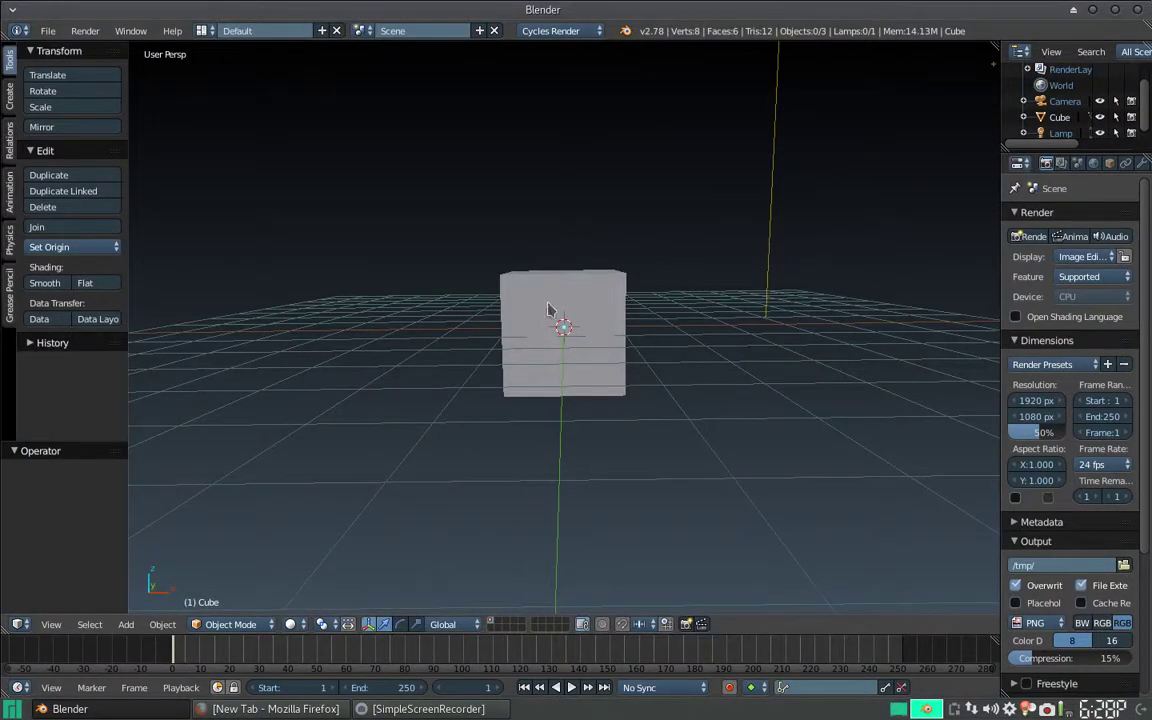
{"action": "right_click", "coordinate": [598, 304]}
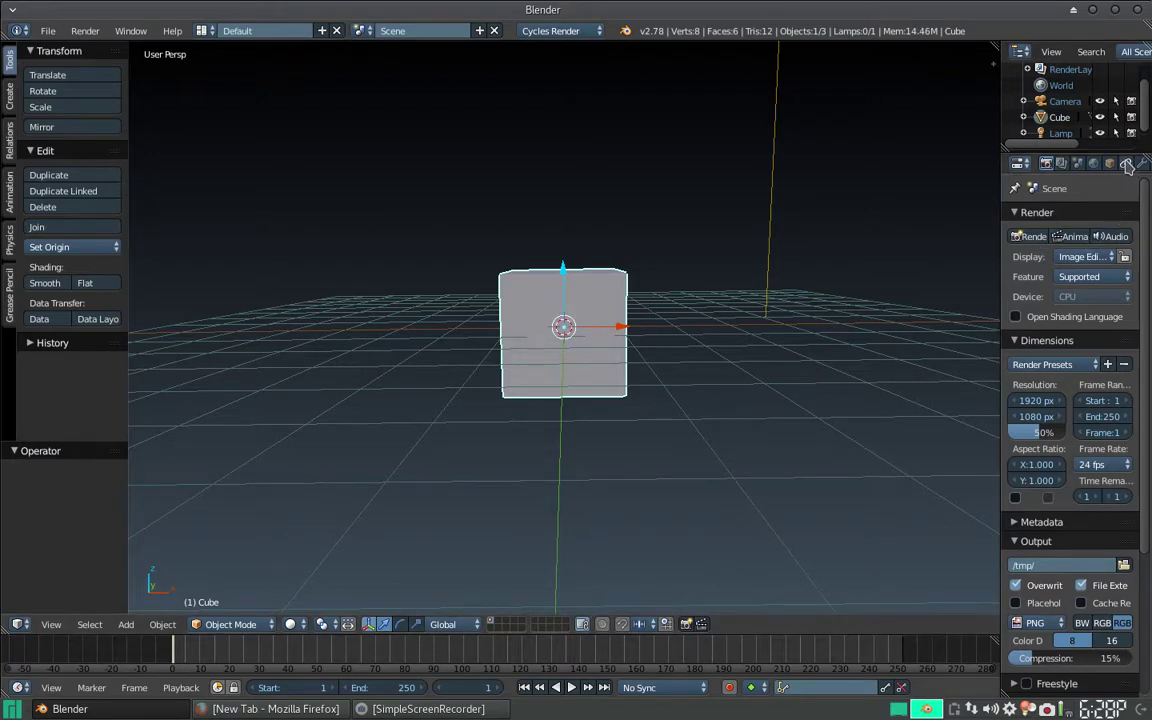
Add Cloth physics to the cube and apply the Denim preset (12 steps, mass 1, stiffness 40, bending 10).
{"action": "scroll", "coordinate": [1066, 160], "scroll_direction": "down", "scroll_amount": 2}
{"action": "scroll", "coordinate": [1066, 162], "scroll_direction": "down", "scroll_amount": 2}
{"action": "scroll", "coordinate": [1066, 162], "scroll_direction": "down", "scroll_amount": 1}
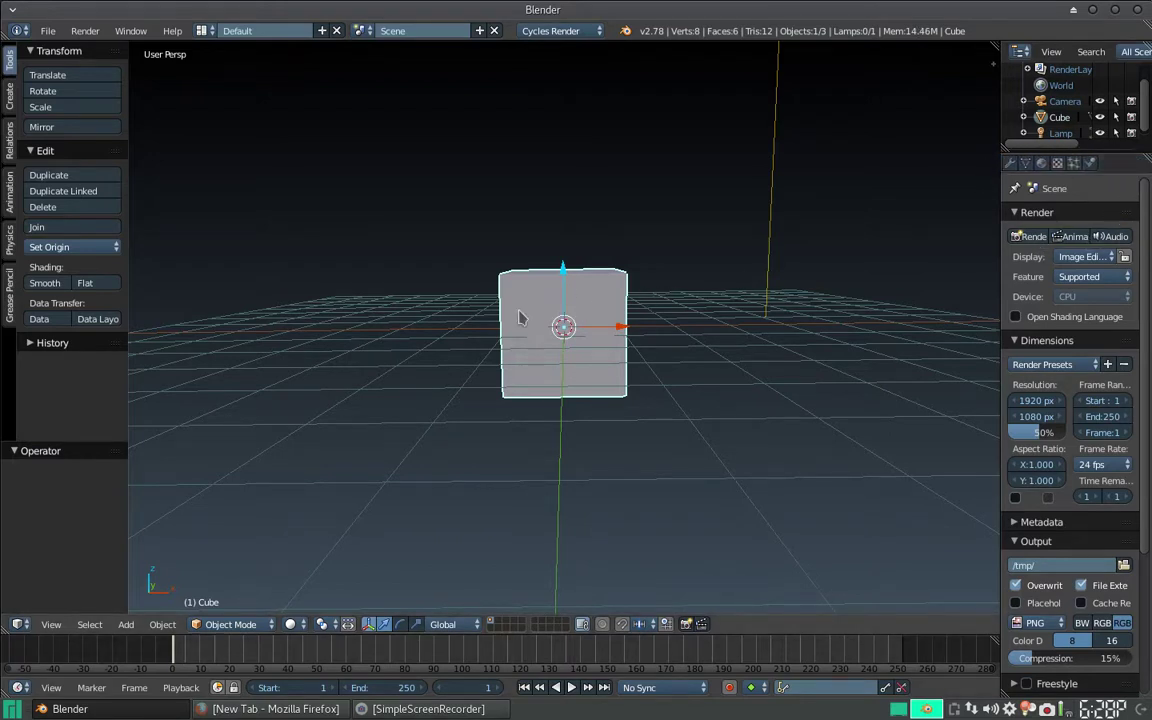
{"action": "left_click", "coordinate": [1090, 162]}
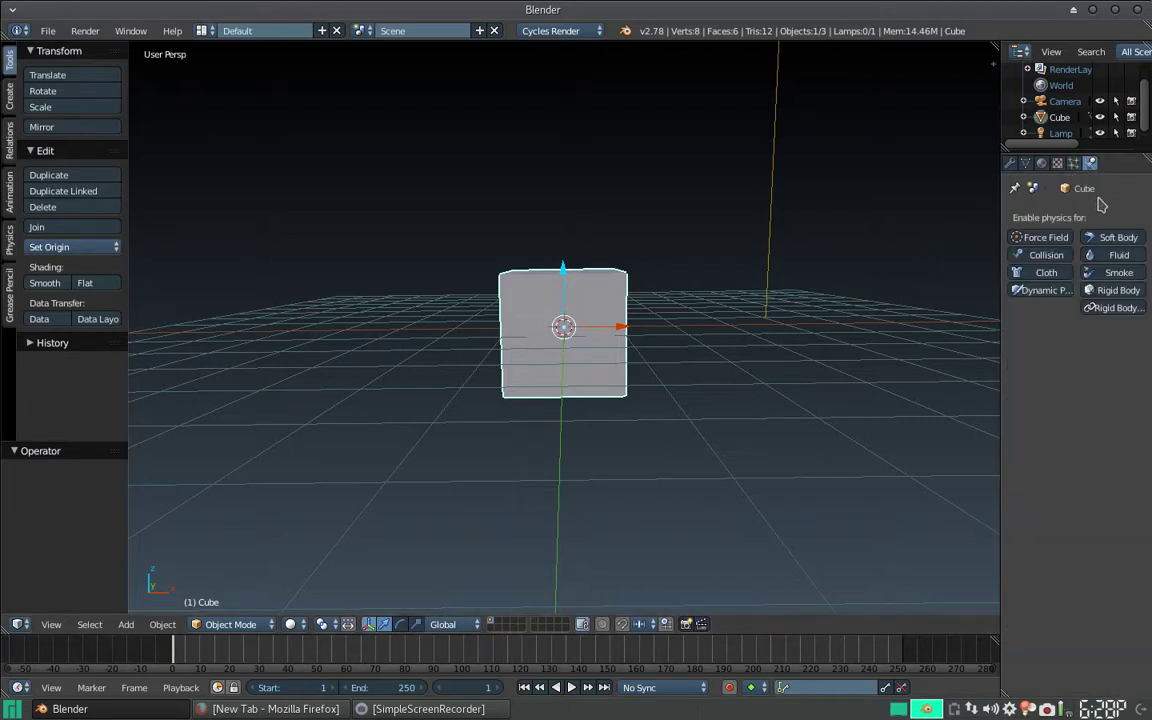
{"action": "left_click", "coordinate": [1046, 275]}
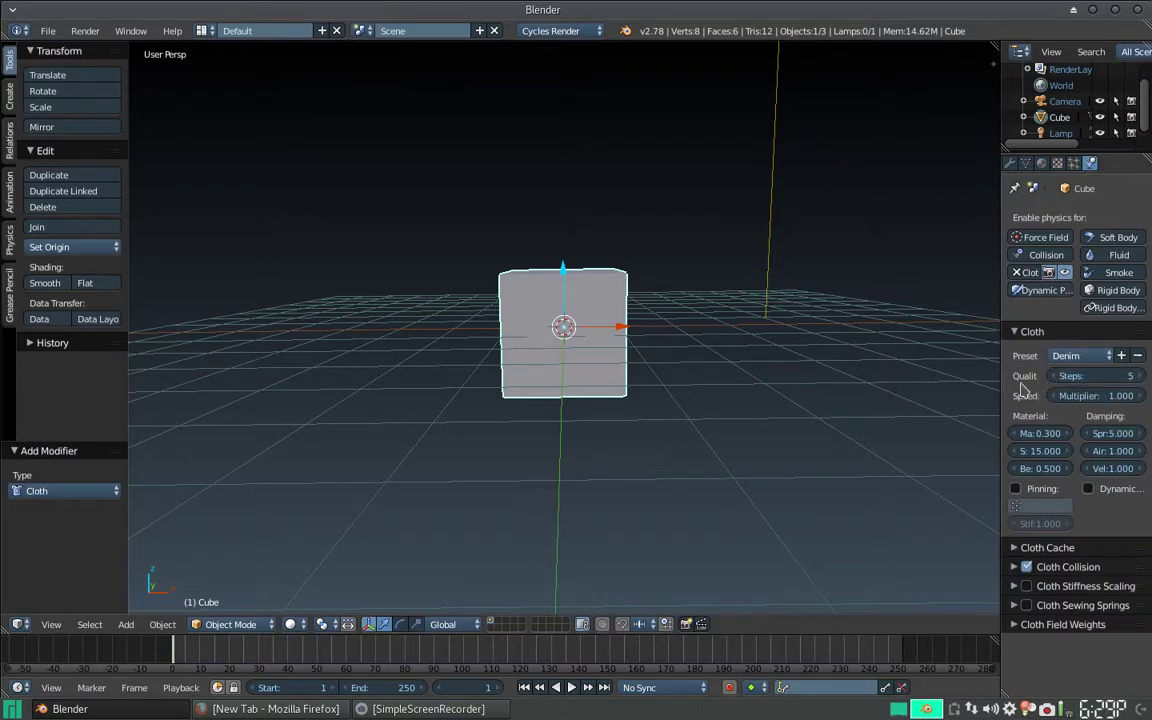
{"action": "left_click", "coordinate": [1055, 356]}
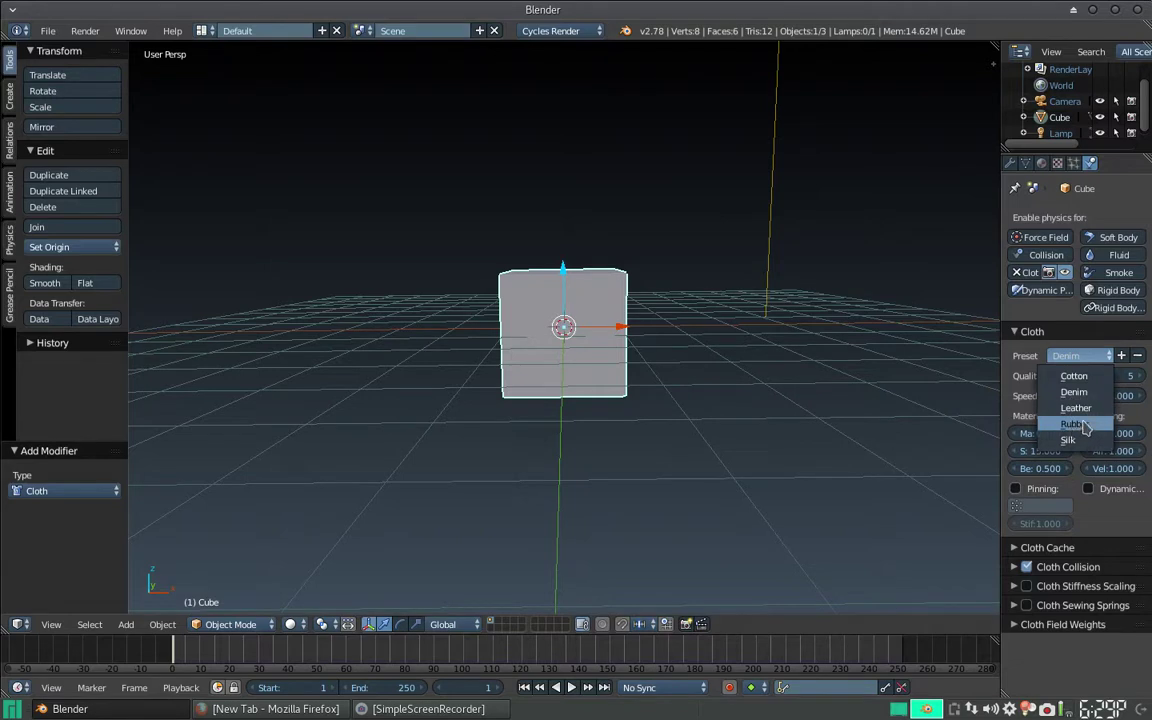
{"action": "left_click", "coordinate": [1065, 377]}
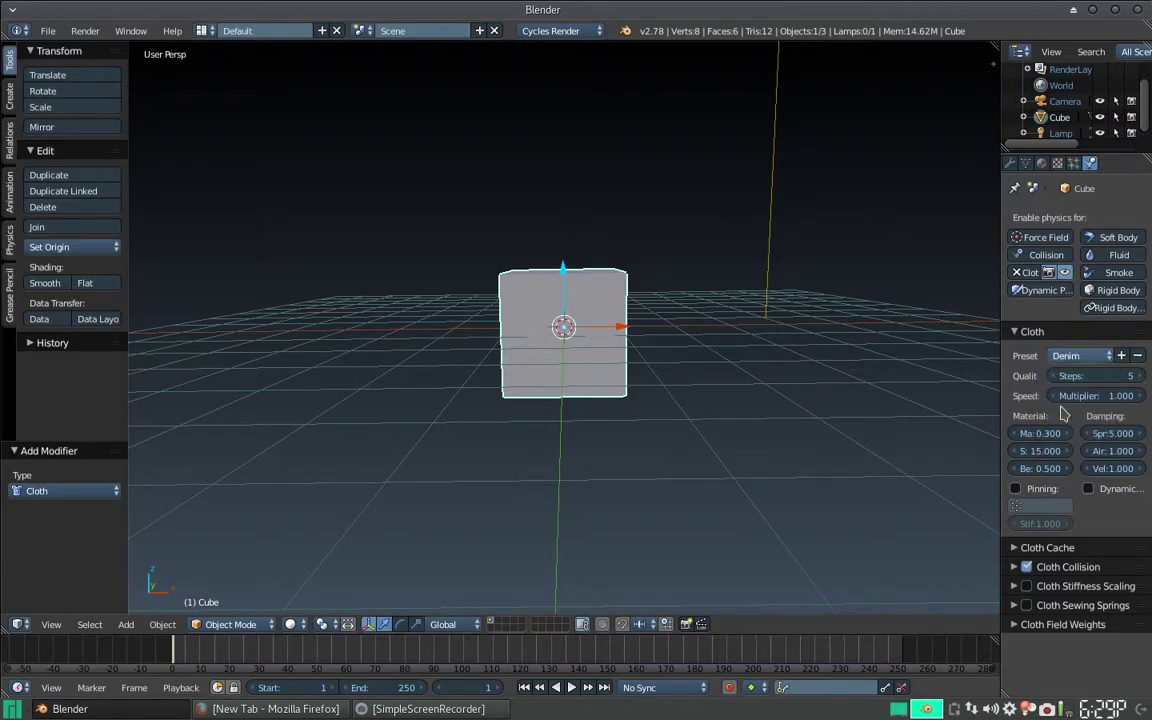
{"action": "left_click", "coordinate": [1084, 357]}
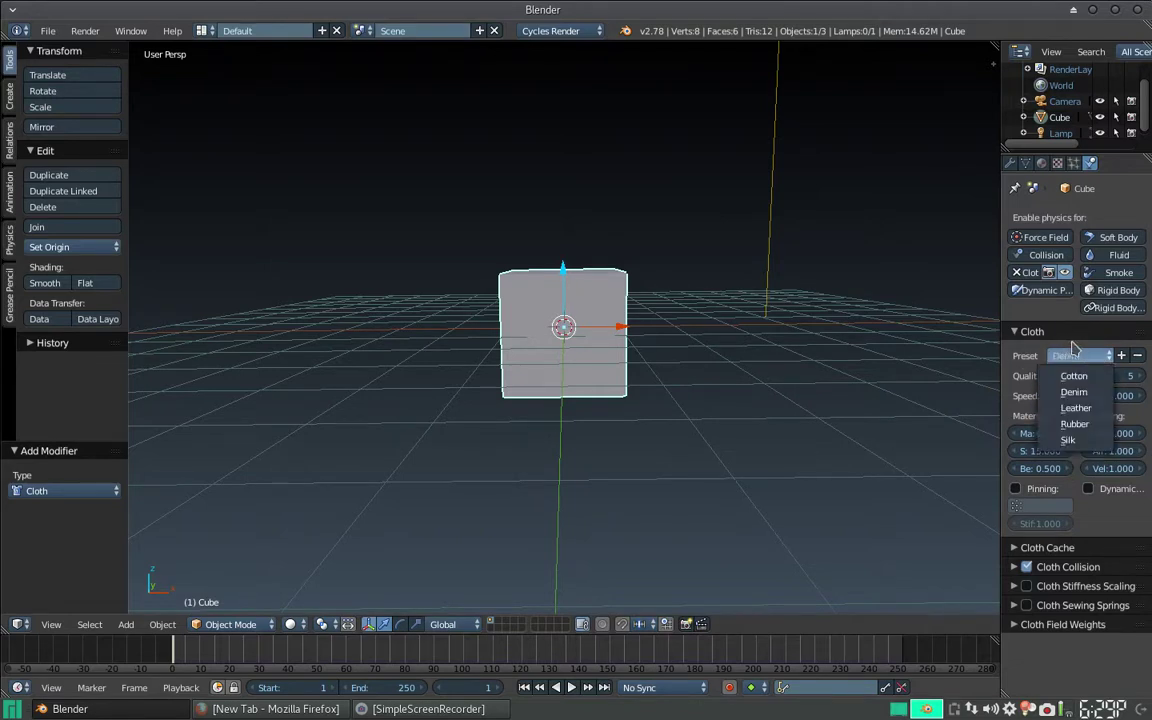
{"action": "left_click", "coordinate": [1088, 397]}
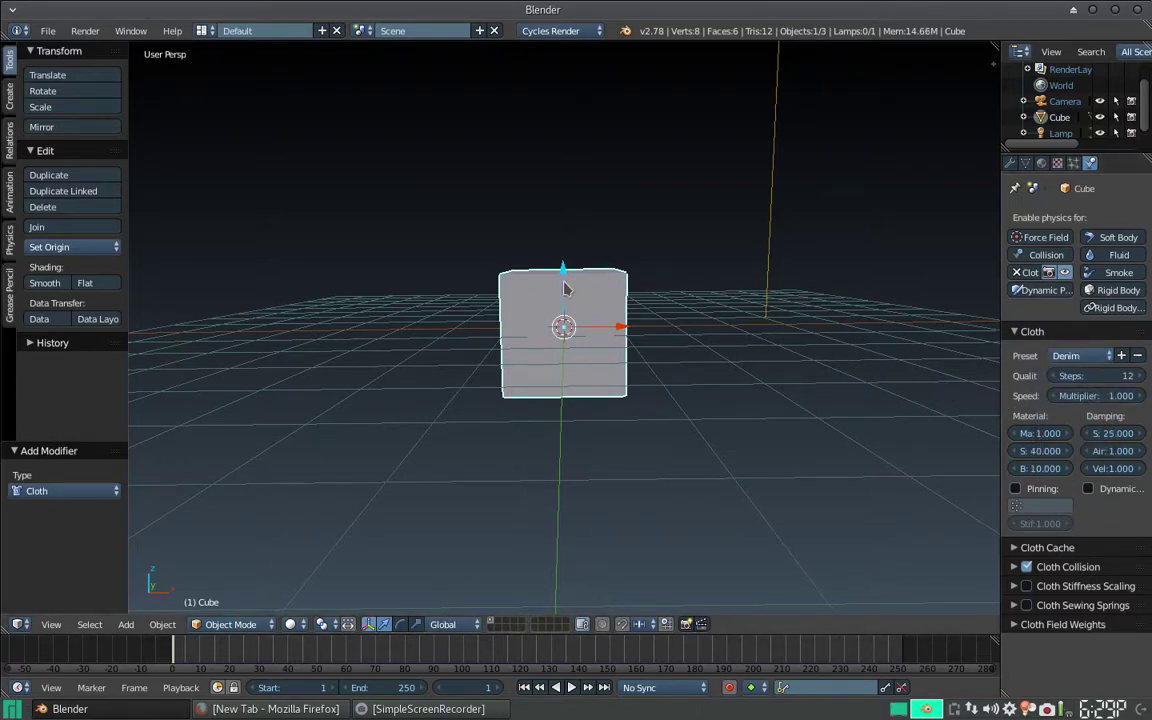
Lift the cube and add a plane scaled 5 times beneath it.
{"action": "left_click_drag", "start_coordinate": [563, 289], "coordinate": [562, 175]}
{"action": "key", "text": "shift+a"}
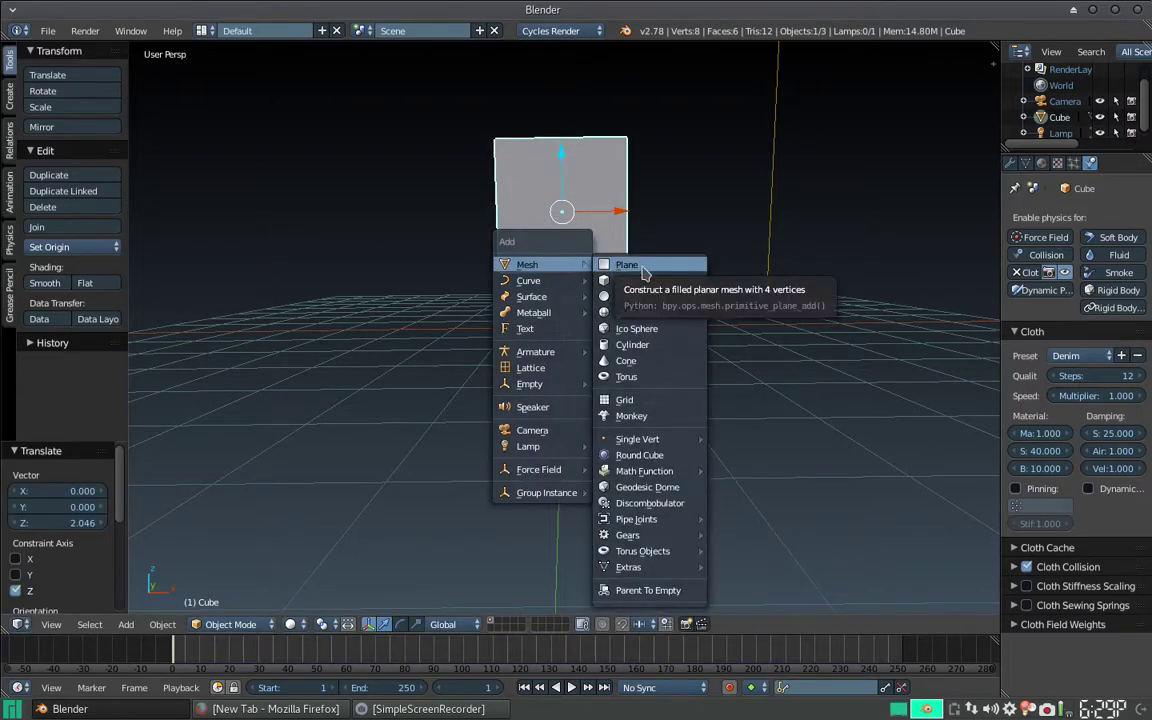
{"action": "left_click", "coordinate": [627, 265]}
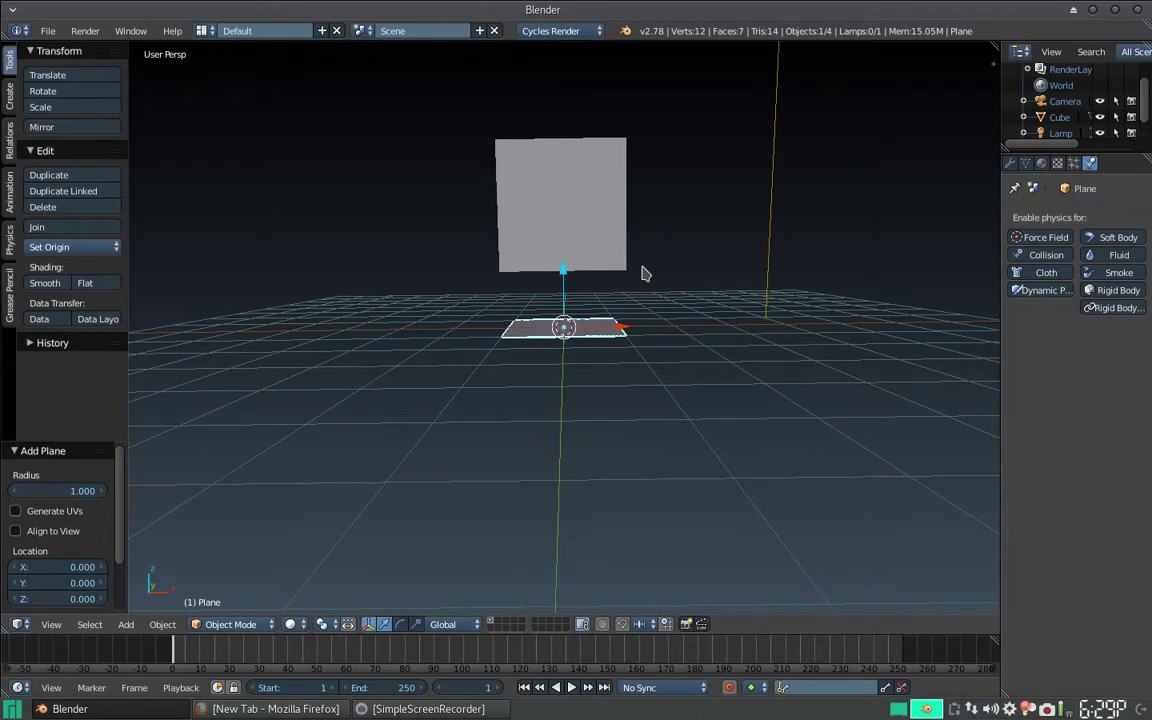
{"action": "key", "text": "s"}
{"action": "key", "text": "5"}
{"action": "key", "text": "Return"}
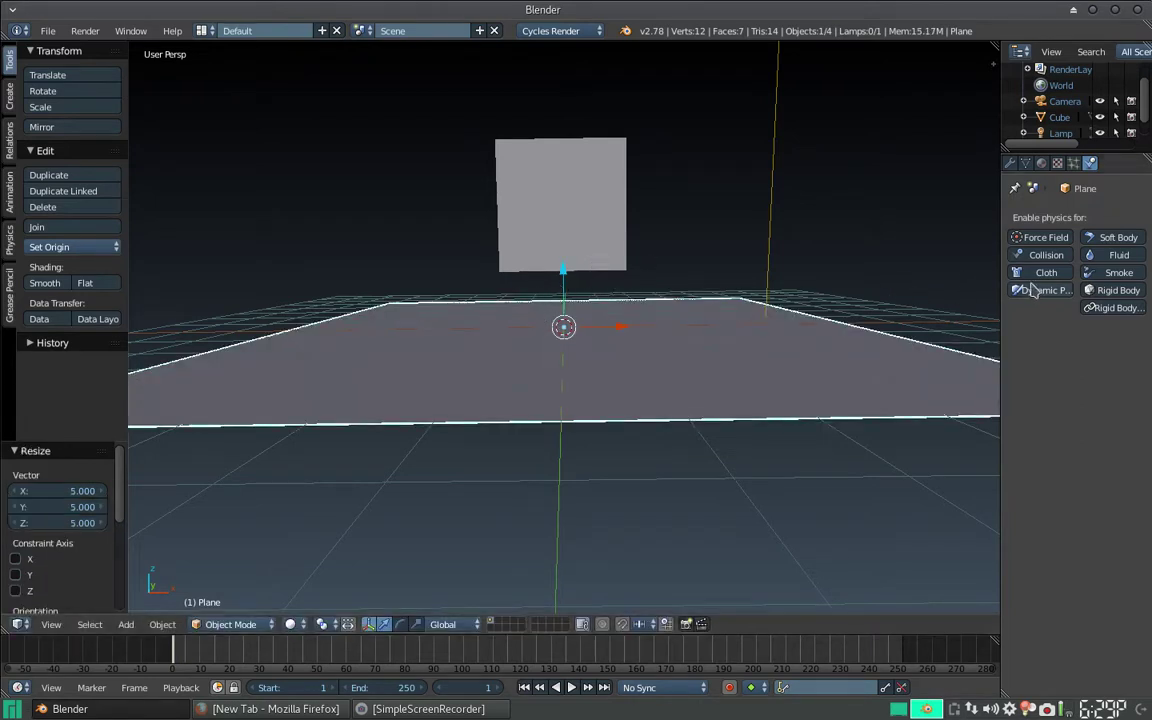
Give the plane Collision physics and play the simulation to test the cube's fall.
{"action": "left_click", "coordinate": [1046, 255]}
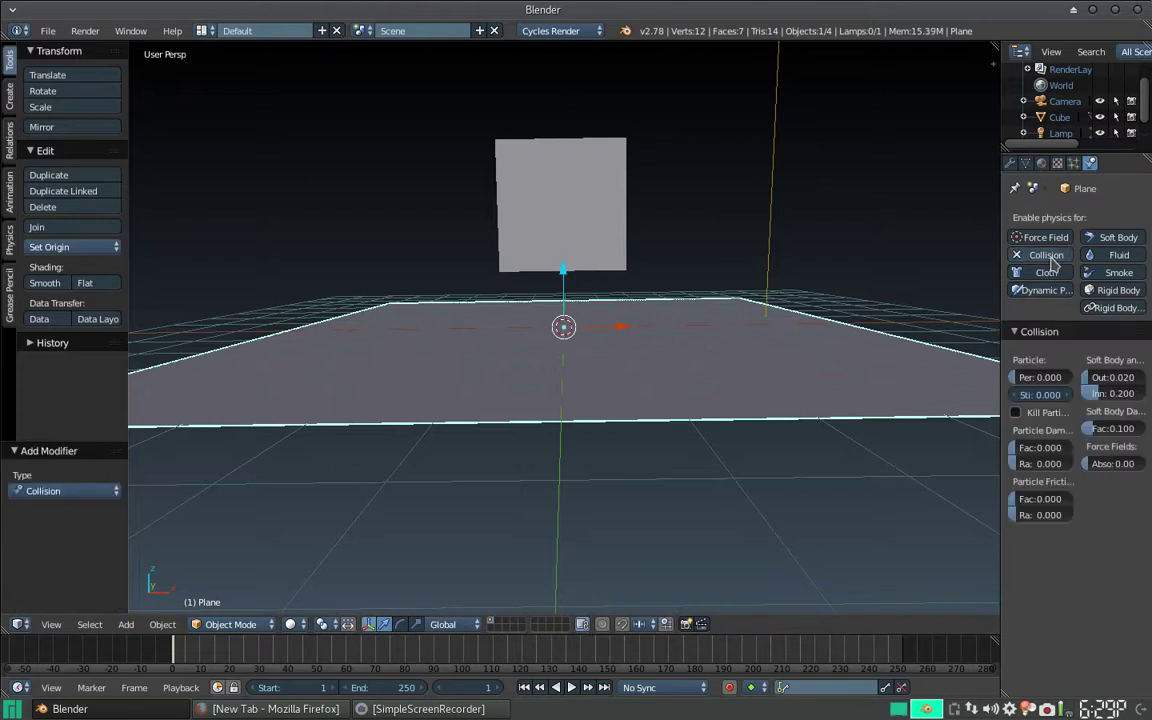
{"action": "key", "text": "alt+a"}
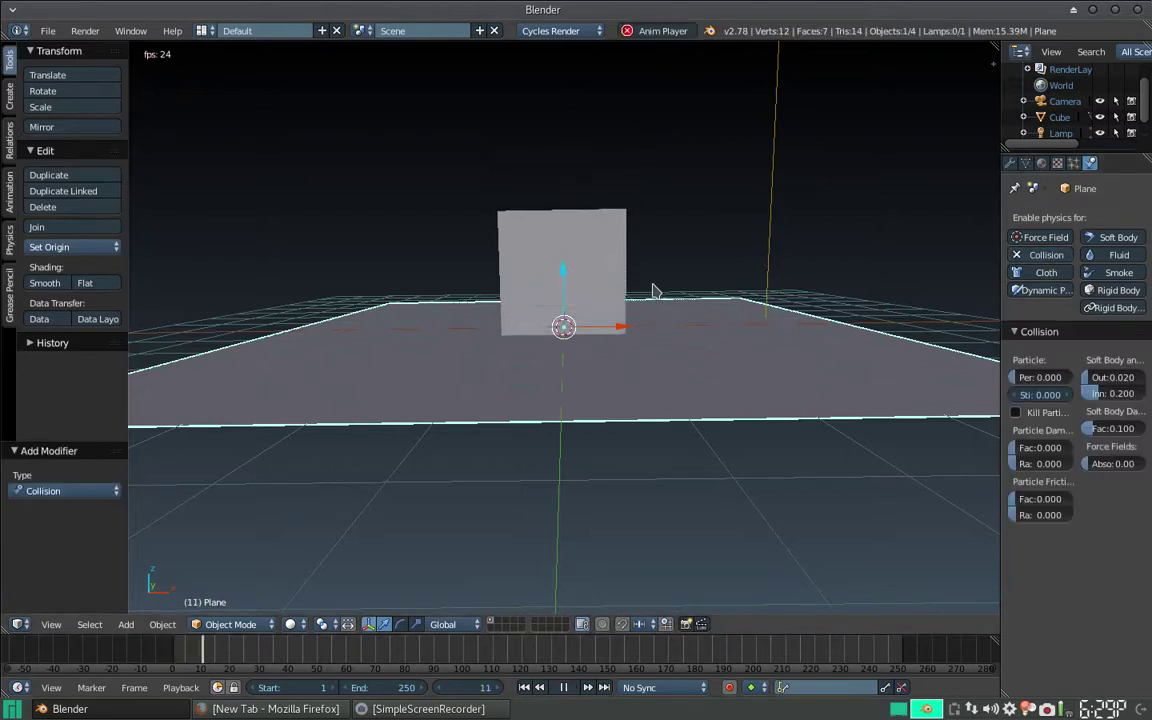
{"action": "key", "text": "Escape"}
Subdivide the cube's mesh with 6 cuts in Edit Mode.
{"action": "right_click", "coordinate": [588, 224]}
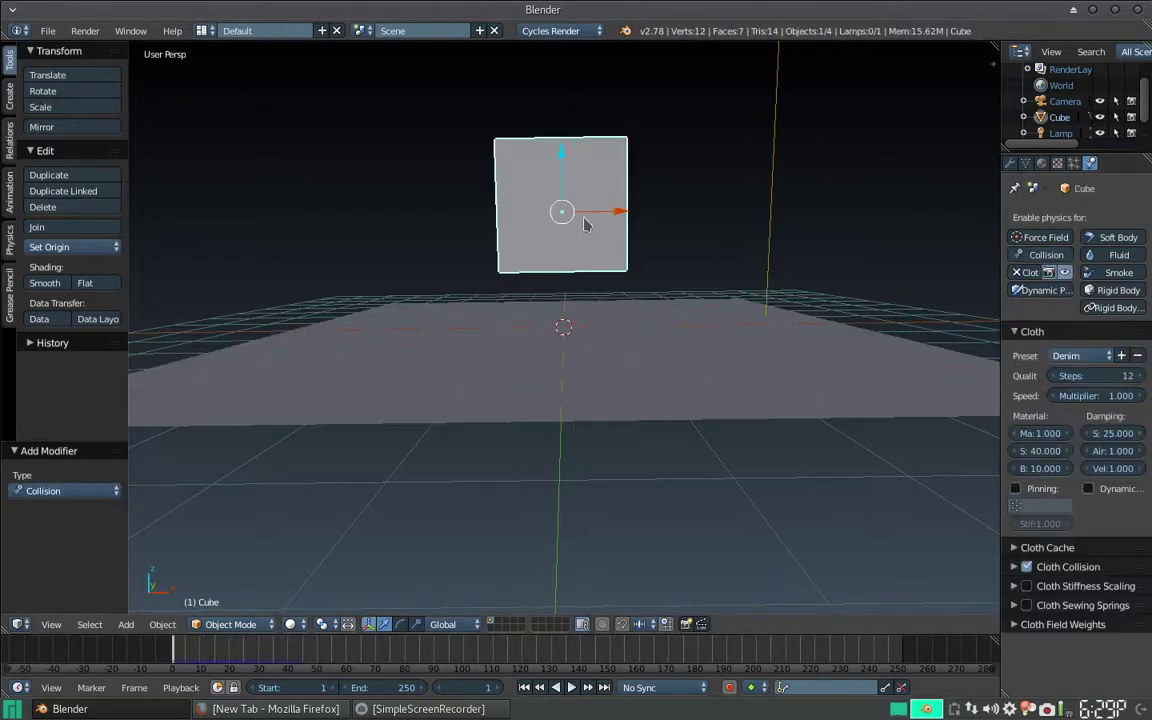
{"action": "key", "text": "Tab"}
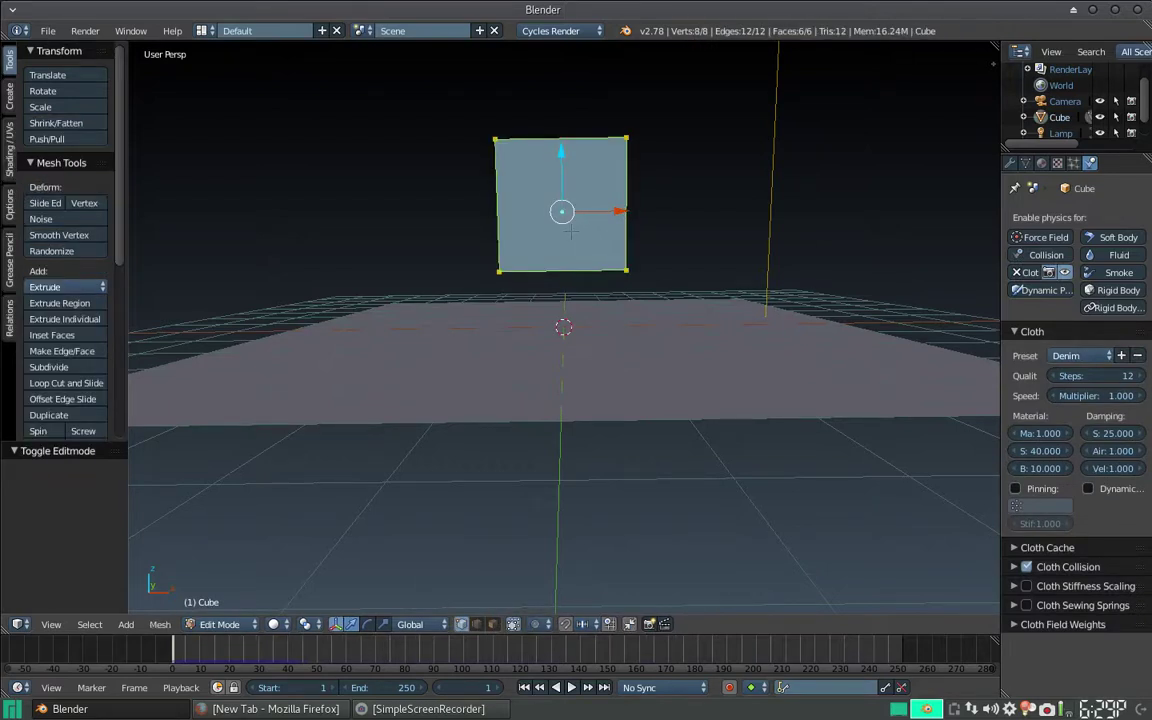
{"action": "key", "text": "w"}
{"action": "left_click", "coordinate": [571, 231]}
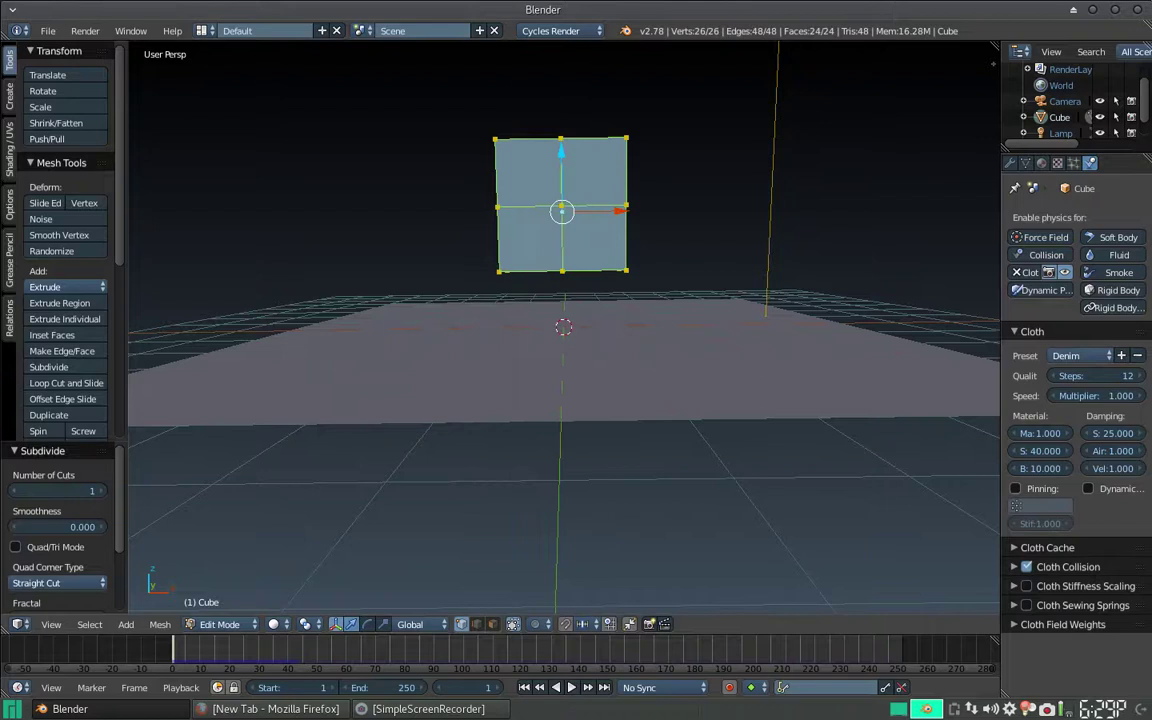
{"action": "left_click", "coordinate": [104, 490]}
{"action": "left_click", "coordinate": [104, 490]}
{"action": "left_click", "coordinate": [104, 490]}
{"action": "left_click", "coordinate": [104, 490]}
{"action": "left_click", "coordinate": [104, 490]}
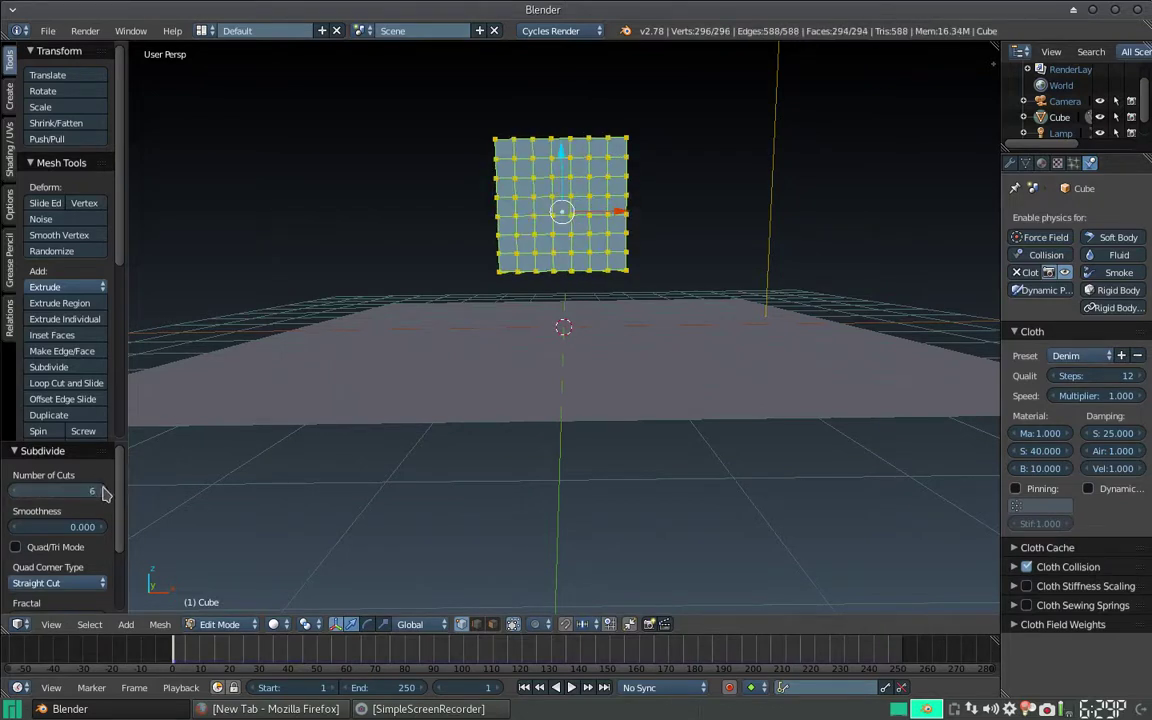
{"action": "left_click", "coordinate": [104, 490]}
{"action": "key", "text": "Tab"}
Replay the cloth simulation and shade the cube smooth.
{"action": "key", "text": "alt+a"}
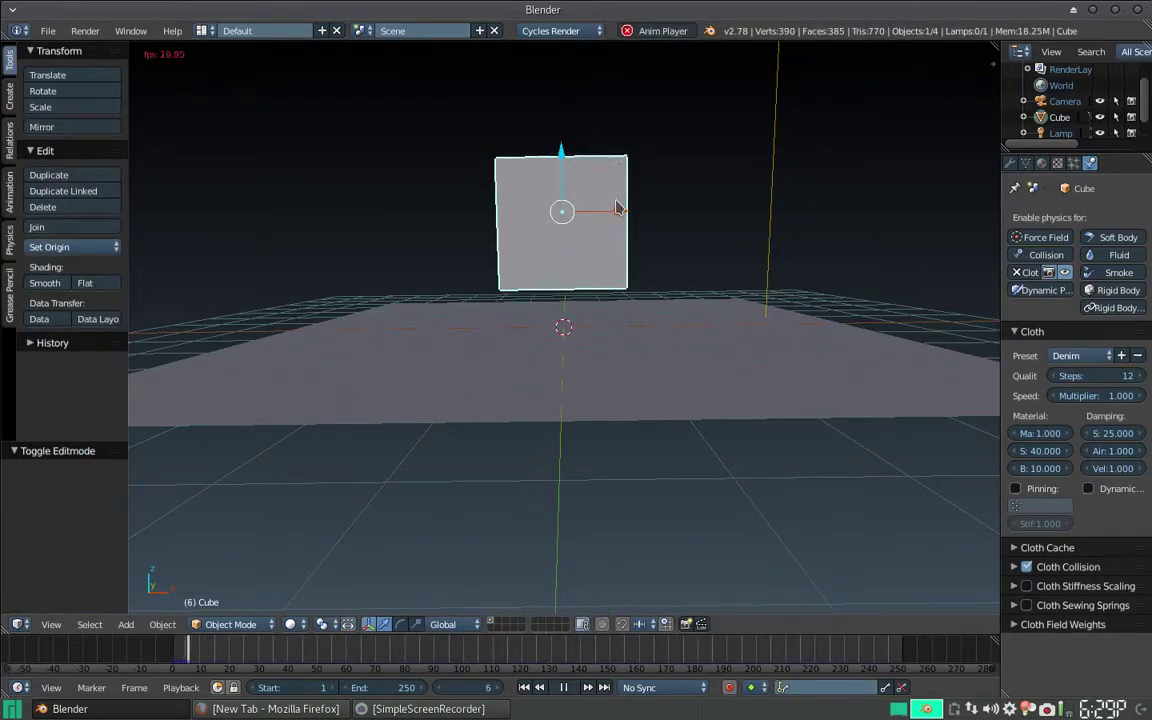
{"action": "key", "text": "Escape"}
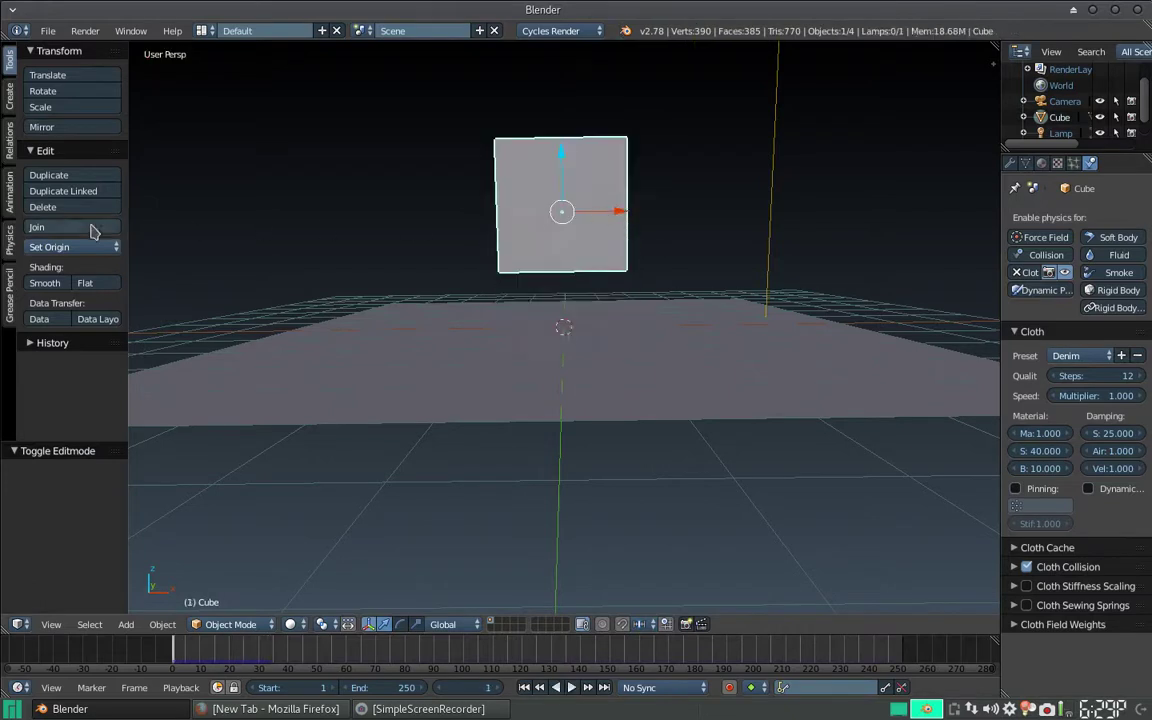
{"action": "left_click", "coordinate": [44, 284]}
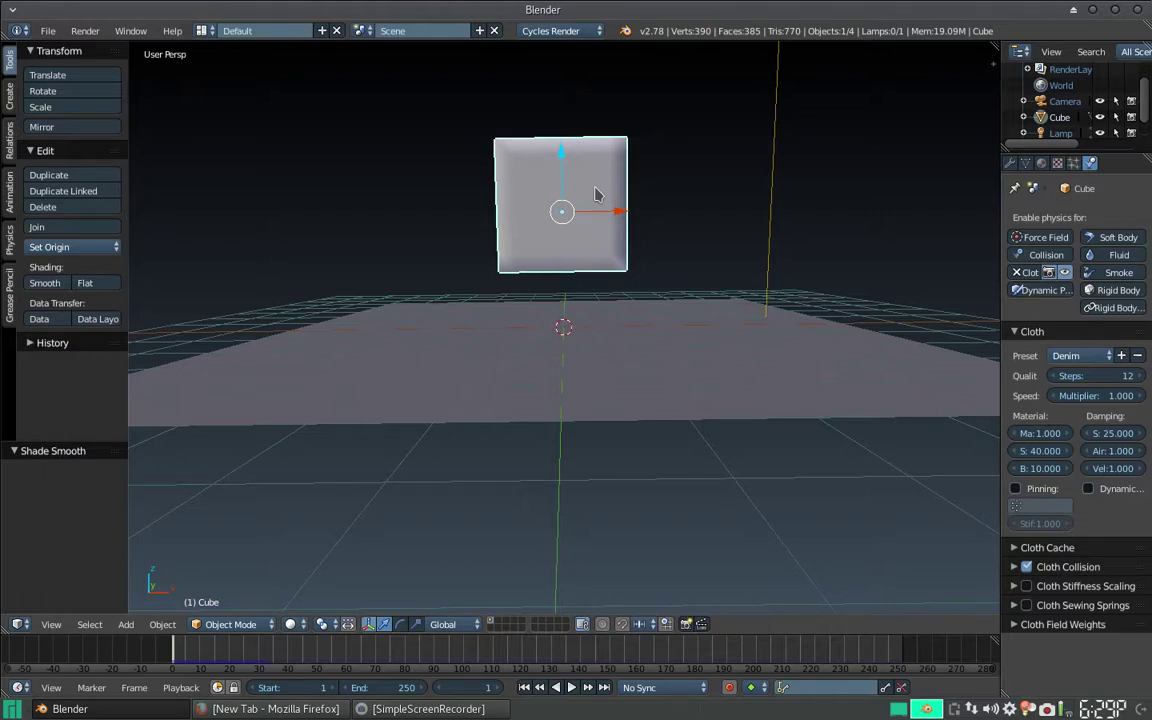
Move the cloth cube to layer 2.
{"action": "key", "text": "m"}
{"action": "key", "text": "2"}
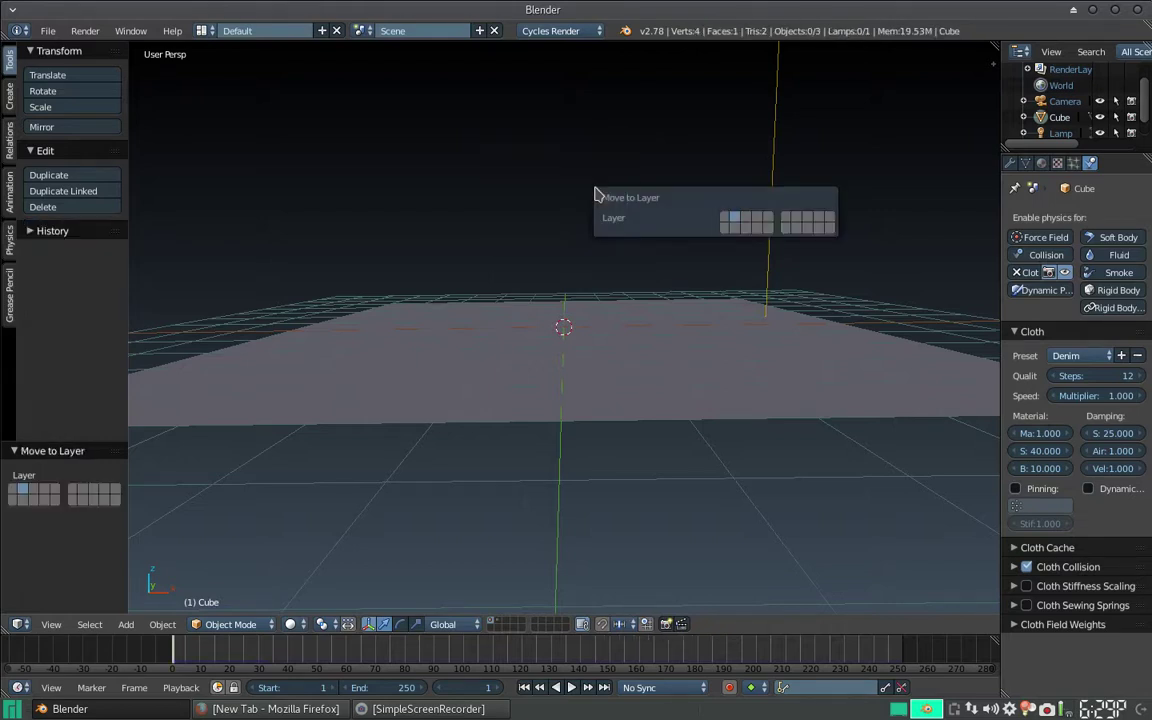
{"action": "scroll", "coordinate": [540, 260], "scroll_direction": "down", "scroll_amount": 3}
{"action": "scroll", "coordinate": [509, 296], "scroll_direction": "down", "scroll_amount": 2}
Add a new plane raised to Z 7.61 and scaled to 5.728.
{"action": "key", "text": "shift+a"}
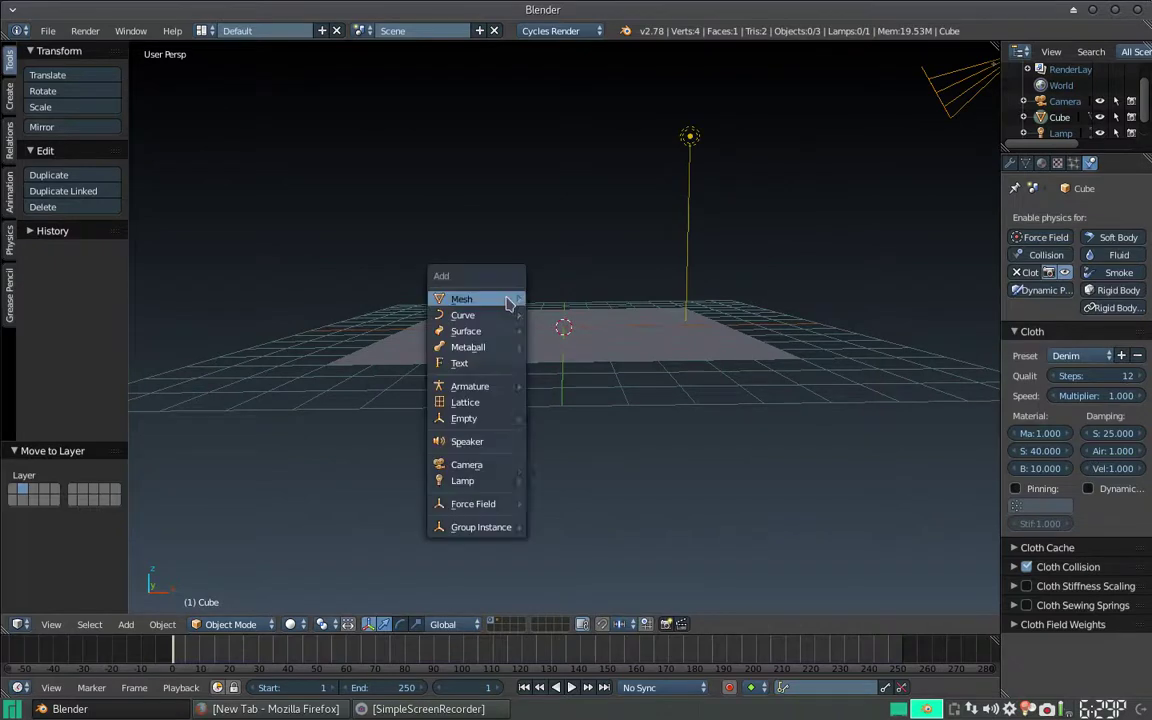
{"action": "left_click", "coordinate": [566, 300]}
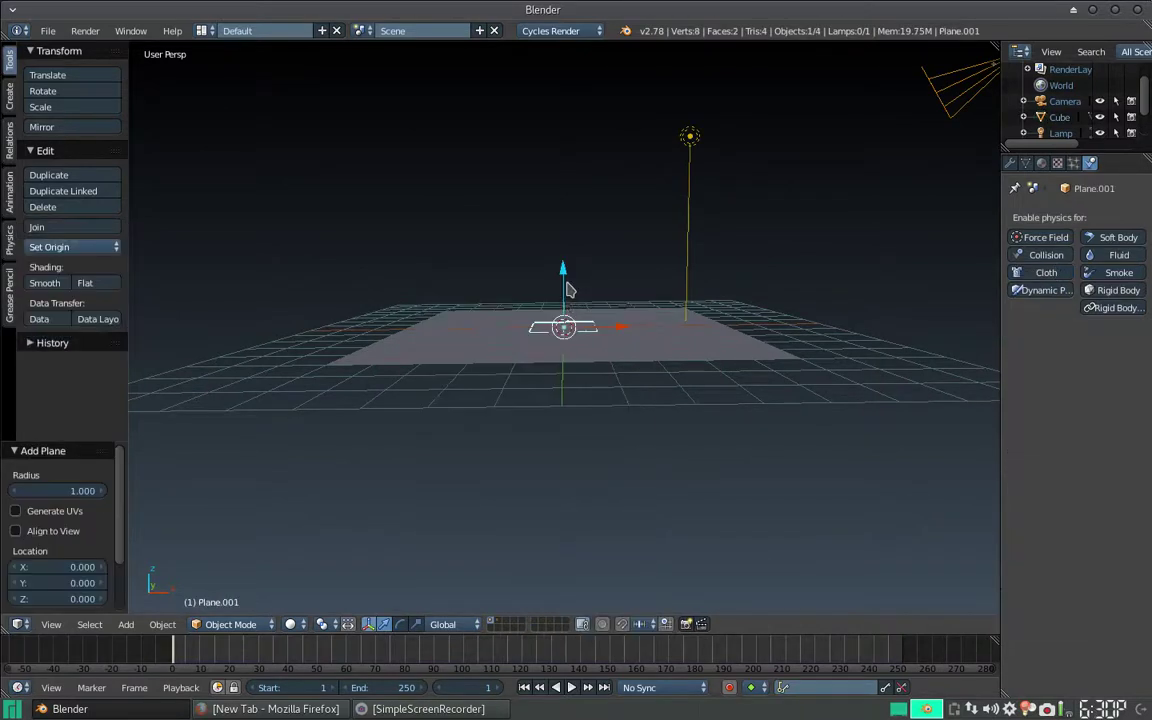
{"action": "key", "text": "g"}
{"action": "key", "text": "z"}
{"action": "left_click", "coordinate": [595, 594]}
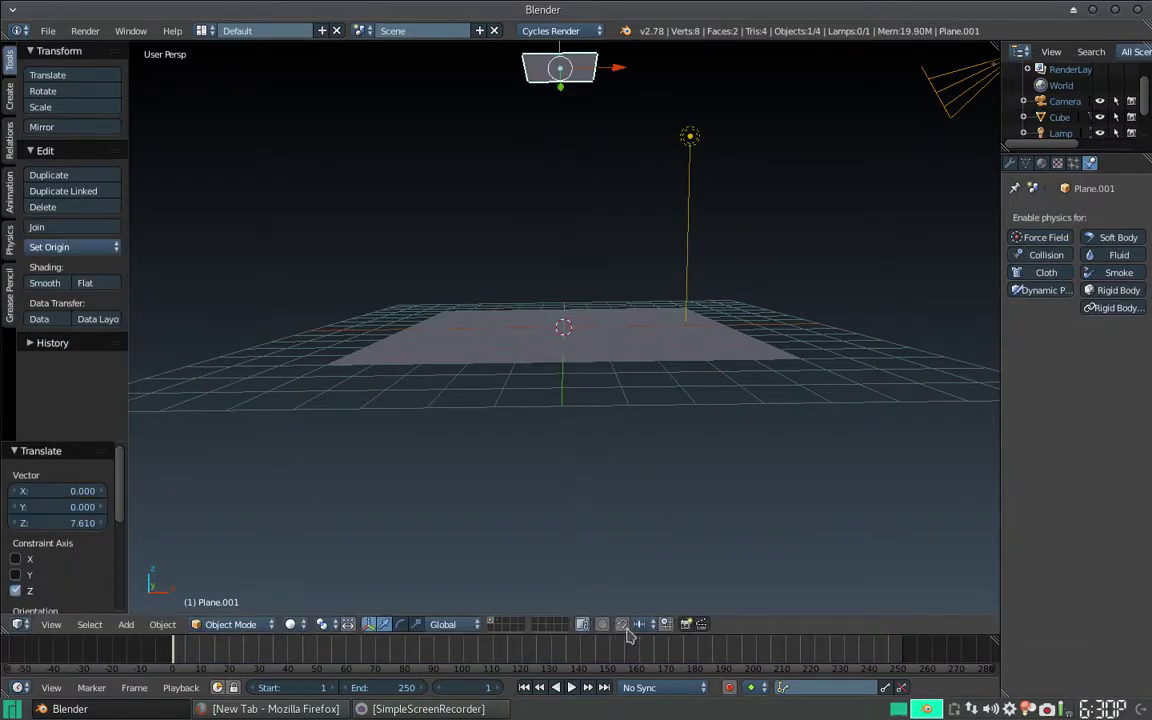
{"action": "key", "text": "s"}
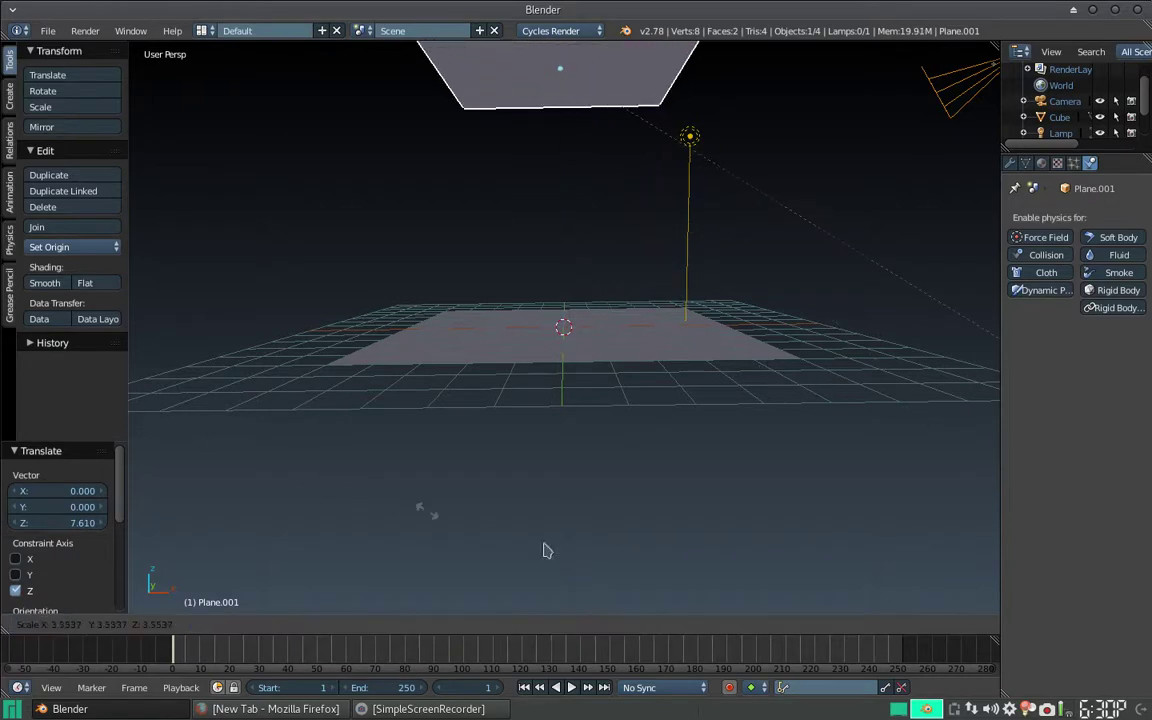
{"action": "left_click", "coordinate": [952, 588]}
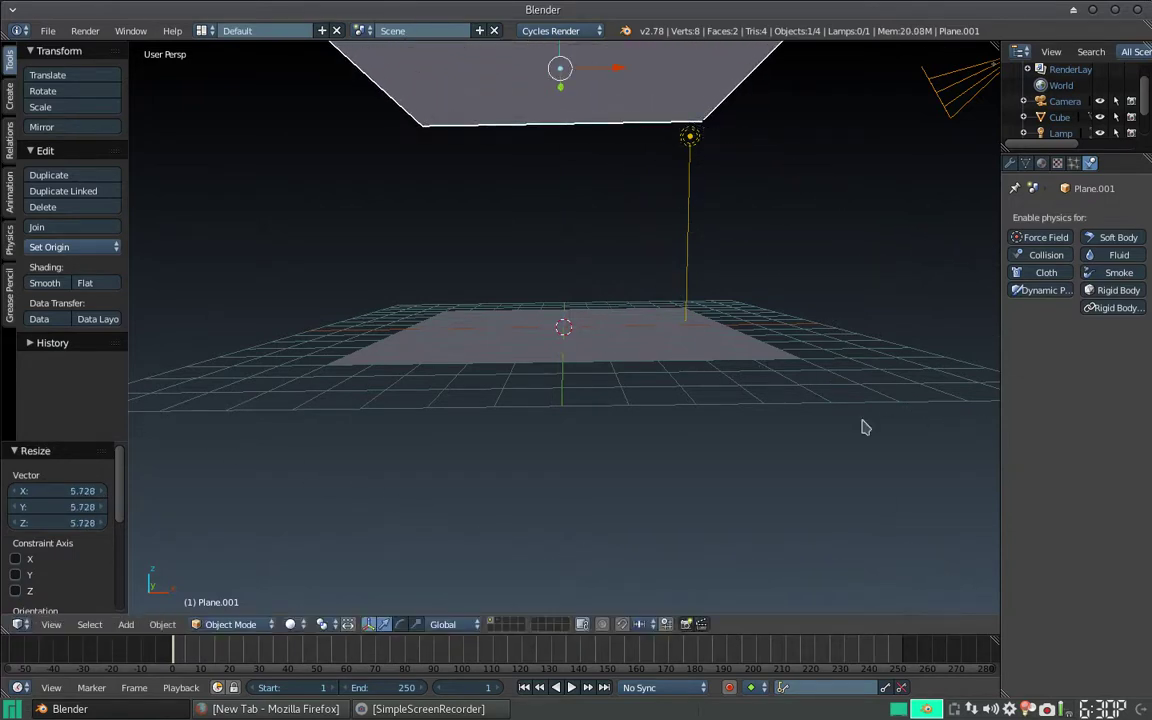
Orbit and zoom the view to look down over the raised plane and floor.
{"action": "scroll", "coordinate": [860, 435], "scroll_direction": "down", "scroll_amount": 2}
{"action": "scroll", "coordinate": [830, 428], "scroll_direction": "down", "scroll_amount": 2}
{"action": "scroll", "coordinate": [720, 415], "scroll_direction": "down", "scroll_amount": 3}
{"action": "middle_click_drag", "start_coordinate": [697, 407], "coordinate": [689, 380]}
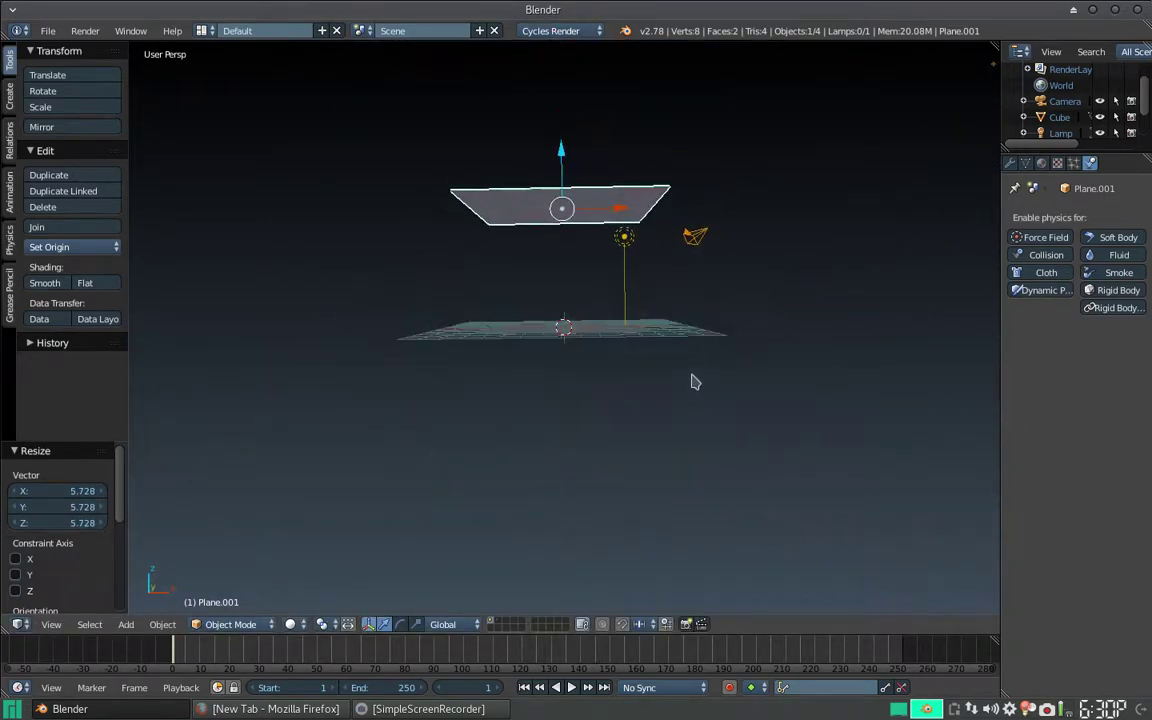
{"action": "scroll", "coordinate": [660, 380], "scroll_direction": "up", "scroll_amount": 3}
{"action": "scroll", "coordinate": [645, 360], "scroll_direction": "up", "scroll_amount": 1}
{"action": "mouse_move", "coordinate": [630, 343]}
{"action": "middle_mouse_down"}
{"action": "mouse_move", "coordinate": [638, 319]}
{"action": "mouse_move", "coordinate": [635, 341]}
{"action": "mouse_move", "coordinate": [645, 327]}
{"action": "mouse_move", "coordinate": [629, 331]}
{"action": "middle_mouse_up"}
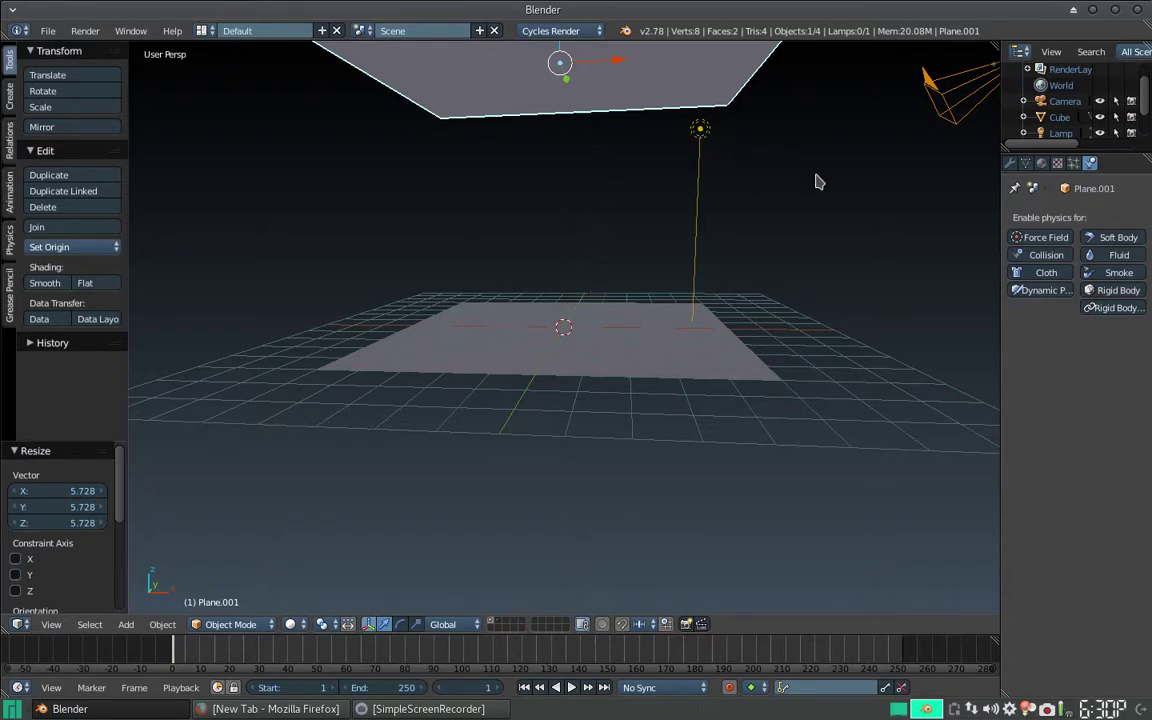
Add a new particle system to Plane.001 and set its particles to render as Object.
{"action": "left_click", "coordinate": [1073, 163]}
{"action": "left_click", "coordinate": [1082, 269]}
{"action": "scroll", "coordinate": [1060, 380], "scroll_direction": "down", "scroll_amount": 1}
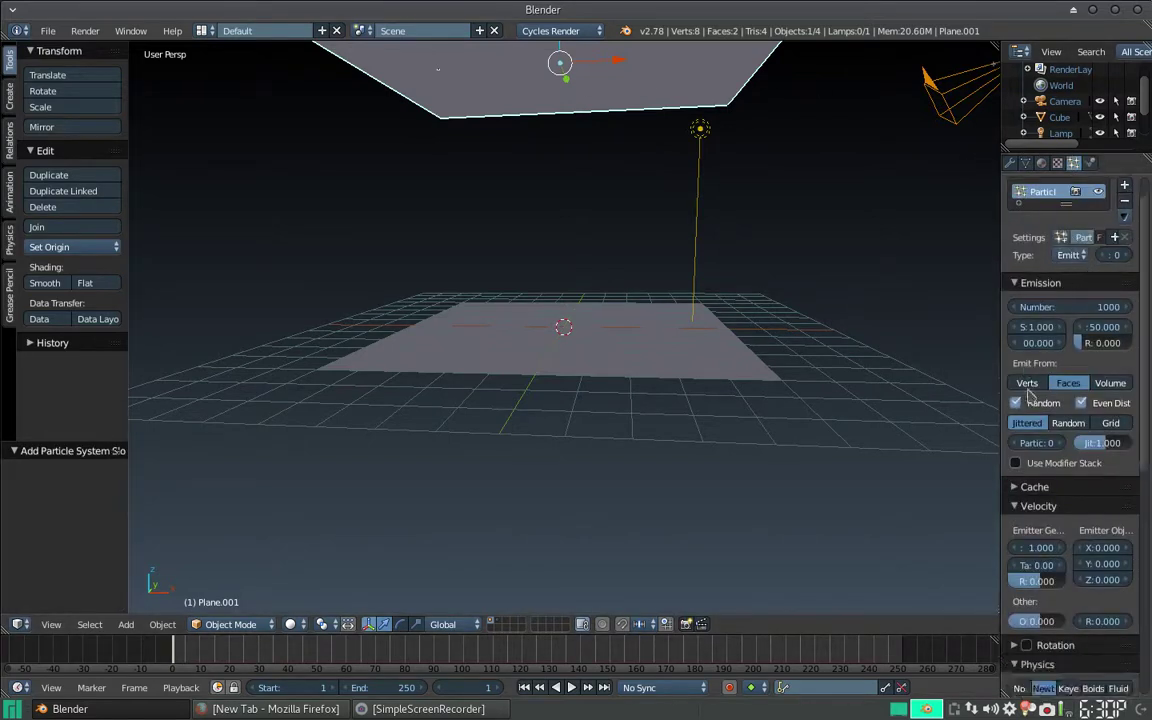
{"action": "scroll", "coordinate": [1052, 378], "scroll_direction": "down", "scroll_amount": 4}
{"action": "scroll", "coordinate": [1052, 380], "scroll_direction": "down", "scroll_amount": 4}
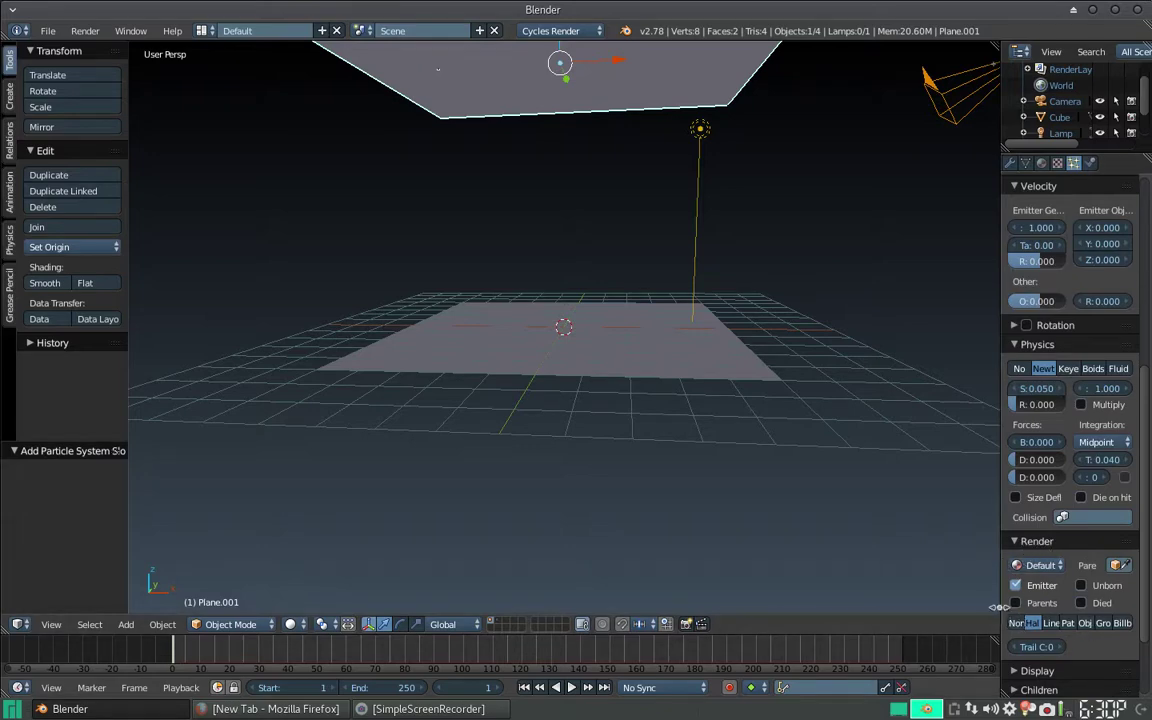
{"action": "left_click_drag", "start_coordinate": [1002, 614], "coordinate": [887, 613]}
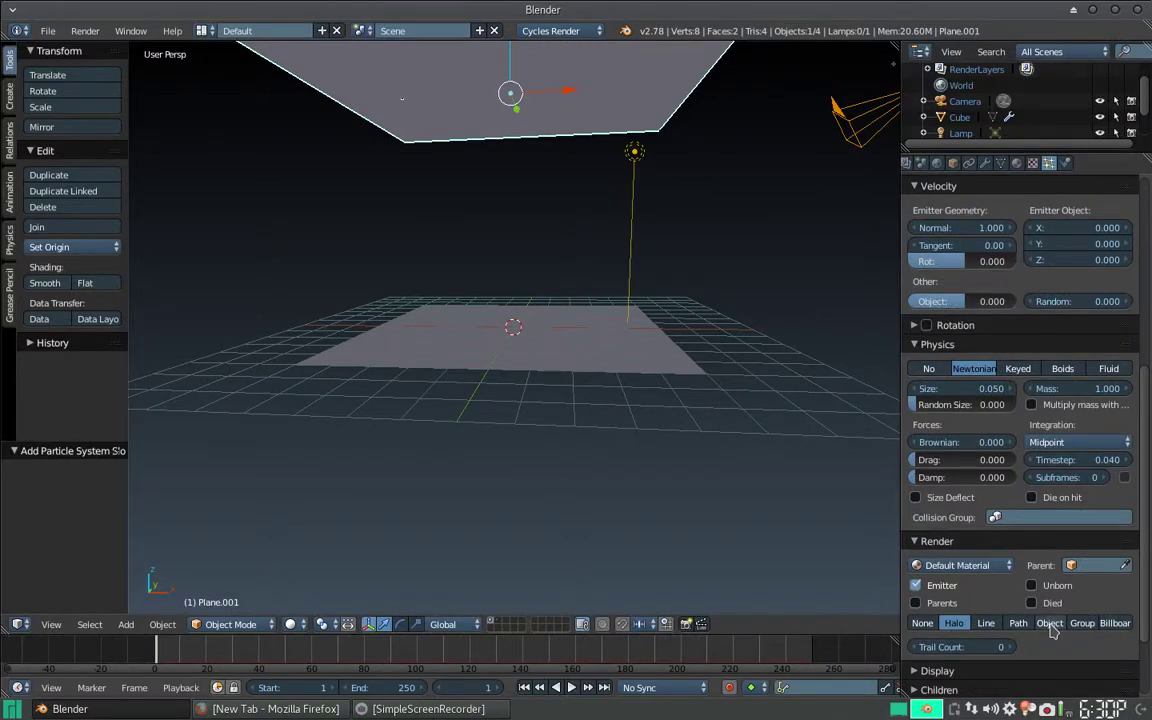
{"action": "left_click", "coordinate": [1050, 626]}
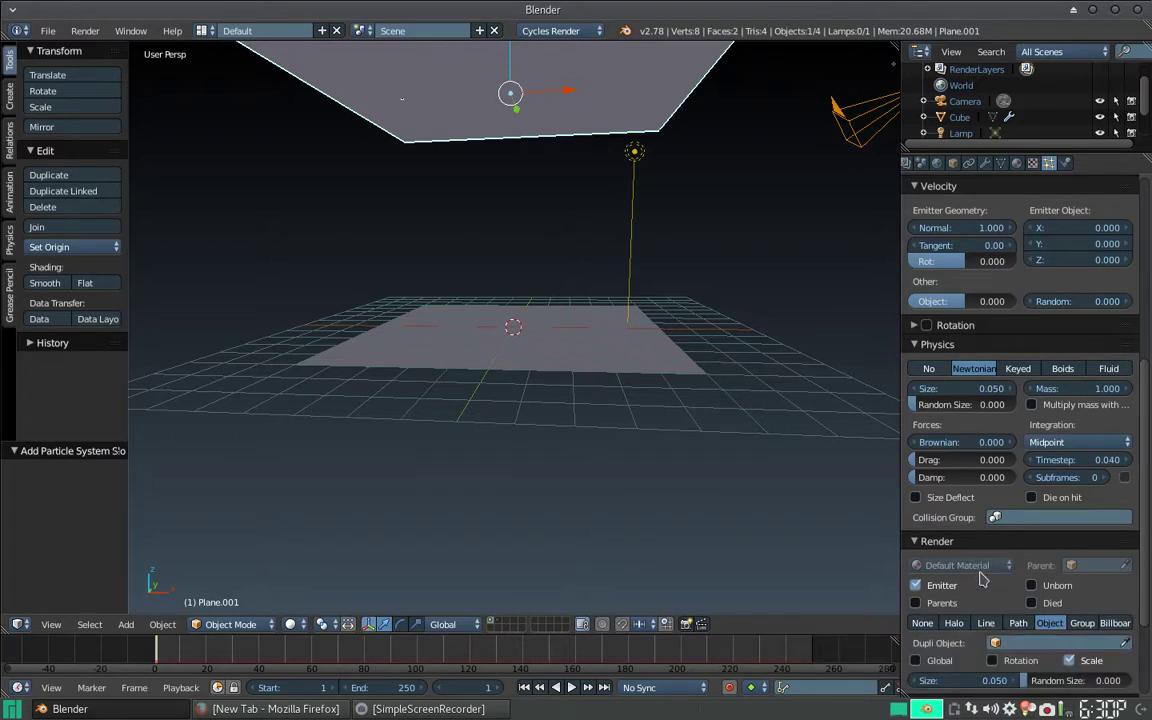
Show the cube's layer and rename the cube to 'gota'.
{"action": "key", "text": "ctrl+z"}
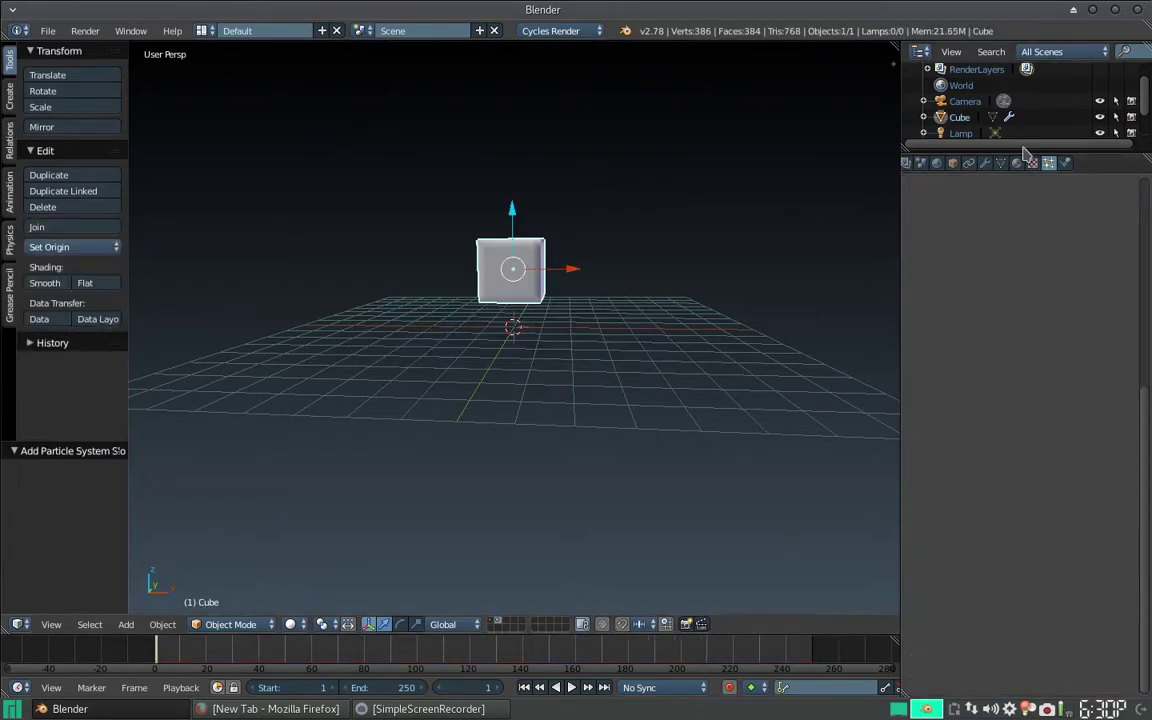
{"action": "left_click", "coordinate": [952, 162]}
{"action": "left_click", "coordinate": [974, 218]}
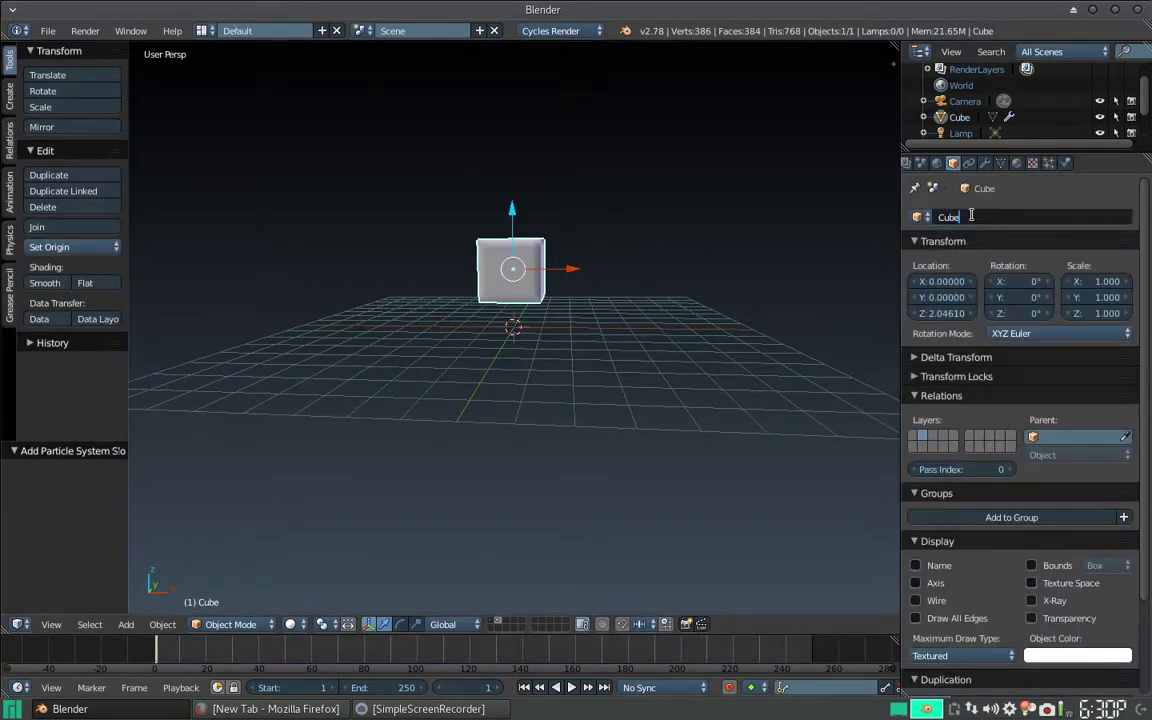
{"action": "type", "text": "gota"}
{"action": "key", "text": "Return"}
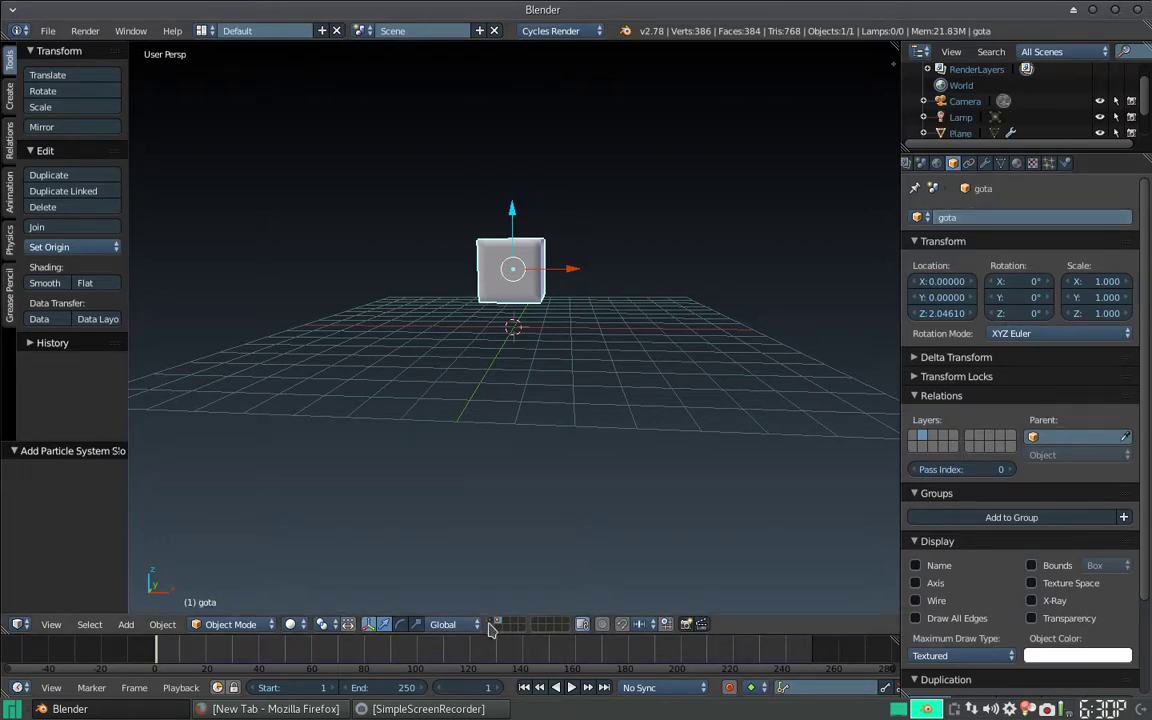
Return to the layer with both planes and select Plane.001.
{"action": "key", "text": "2"}
{"action": "key", "text": "3"}
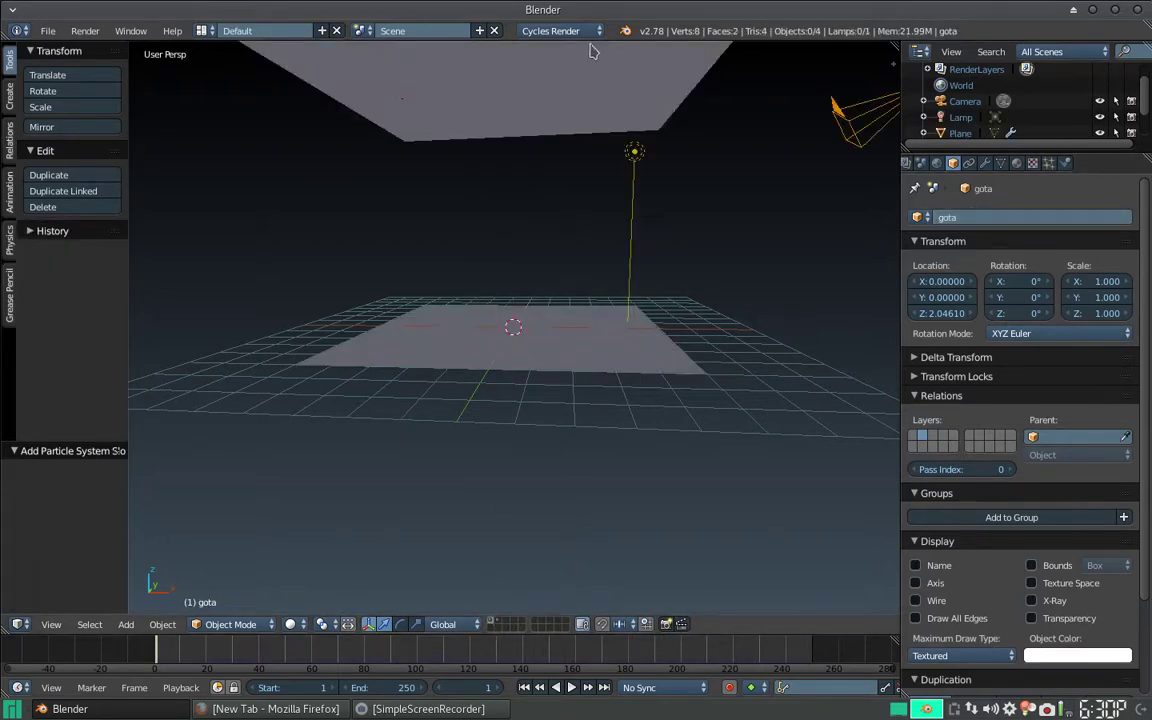
{"action": "right_click", "coordinate": [538, 74]}
Set Plane.001's particle Dupli Object to the gota cube.
{"action": "scroll", "coordinate": [1007, 478], "scroll_direction": "down", "scroll_amount": 4}
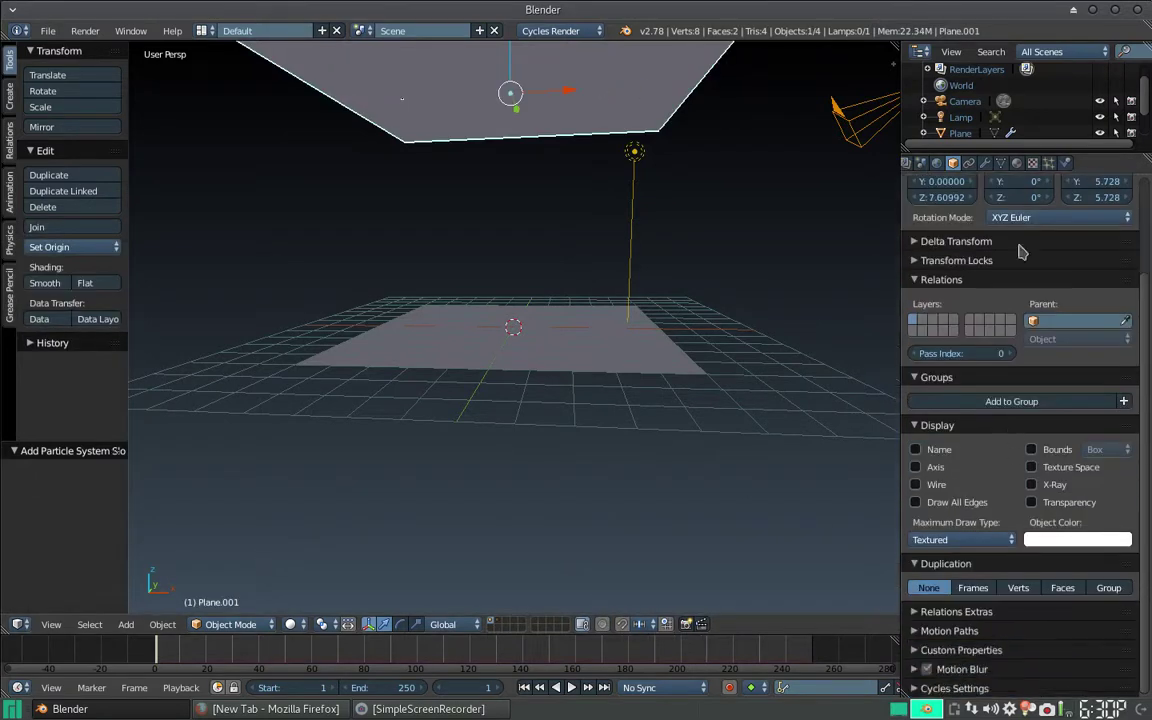
{"action": "left_click", "coordinate": [1048, 162]}
{"action": "scroll", "coordinate": [985, 424], "scroll_direction": "down", "scroll_amount": 3}
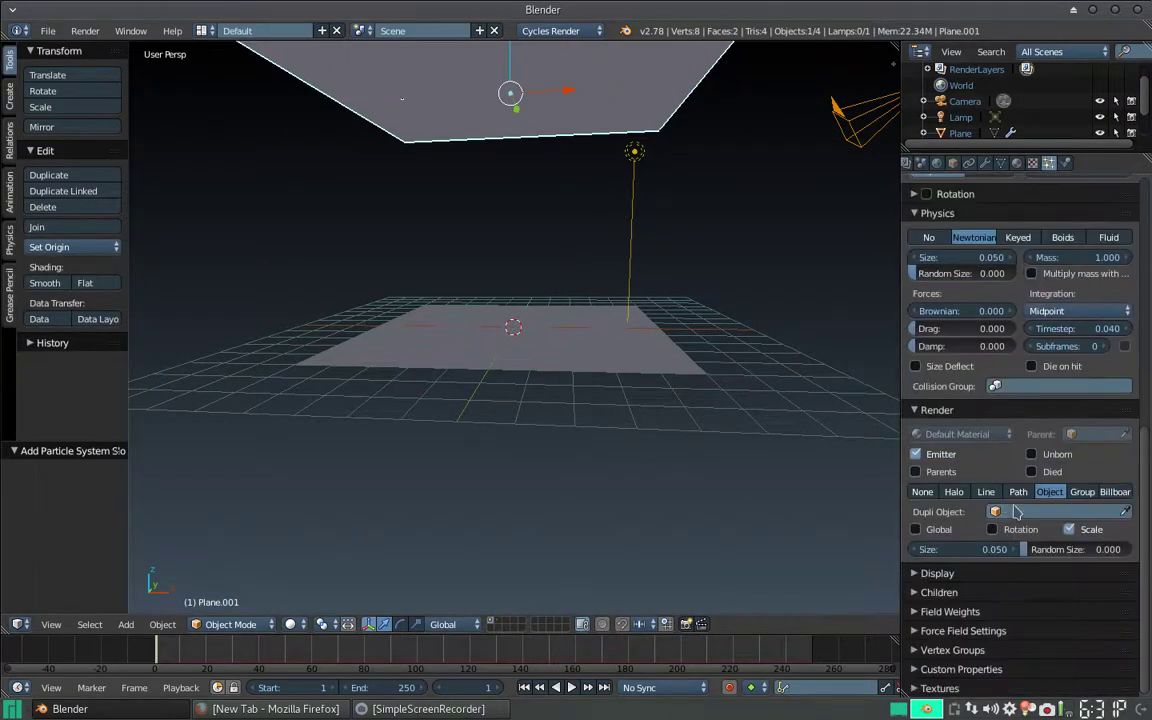
{"action": "left_click", "coordinate": [996, 513]}
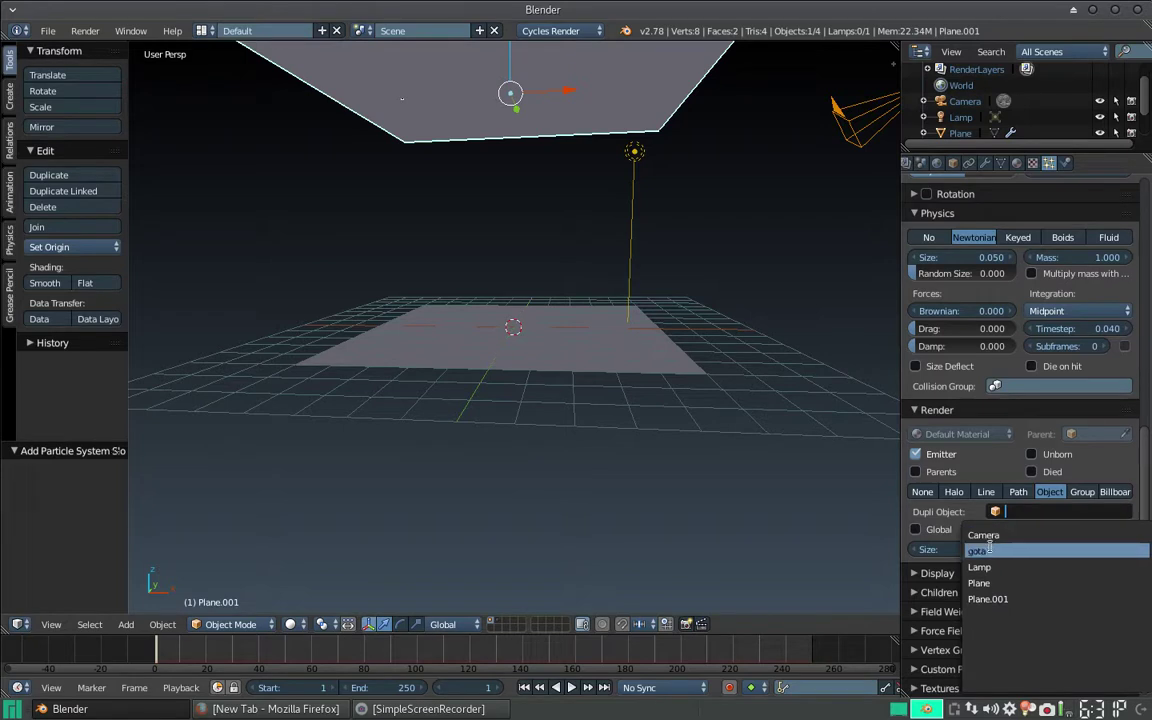
{"action": "left_click", "coordinate": [992, 553]}
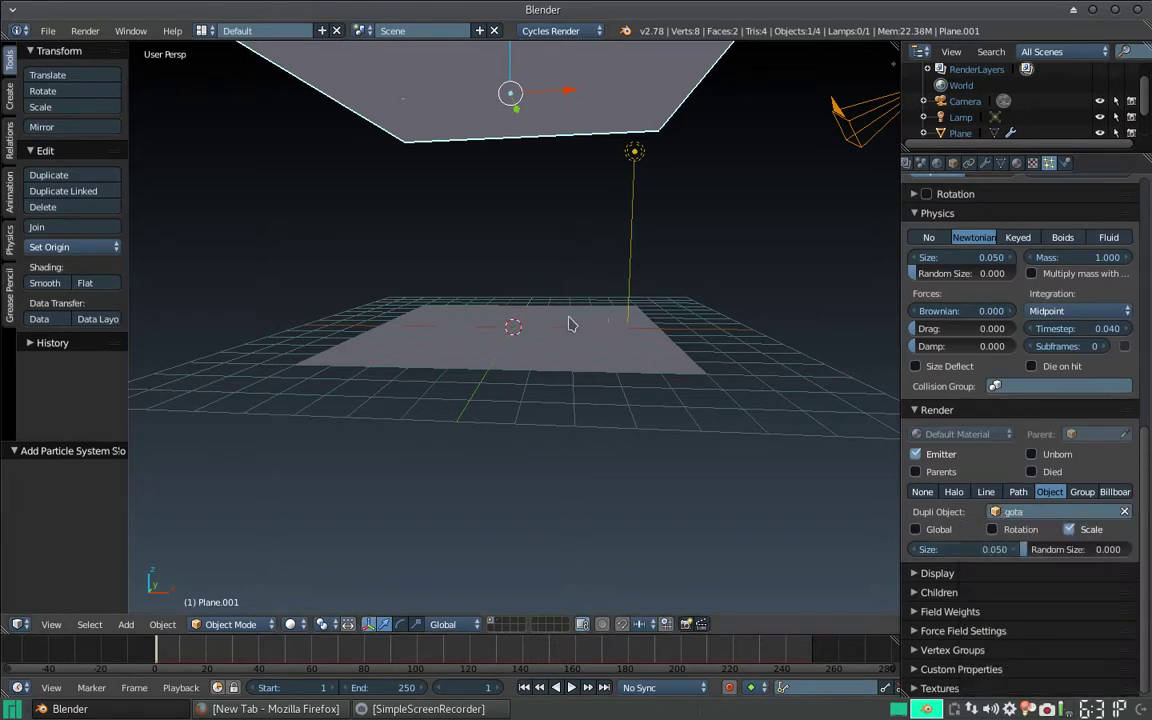
{"action": "mouse_move", "coordinate": [568, 323]}
{"action": "middle_mouse_down"}
{"action": "mouse_move", "coordinate": [506, 327]}
{"action": "mouse_move", "coordinate": [555, 306]}
{"action": "mouse_move", "coordinate": [557, 282]}
{"action": "middle_mouse_up"}
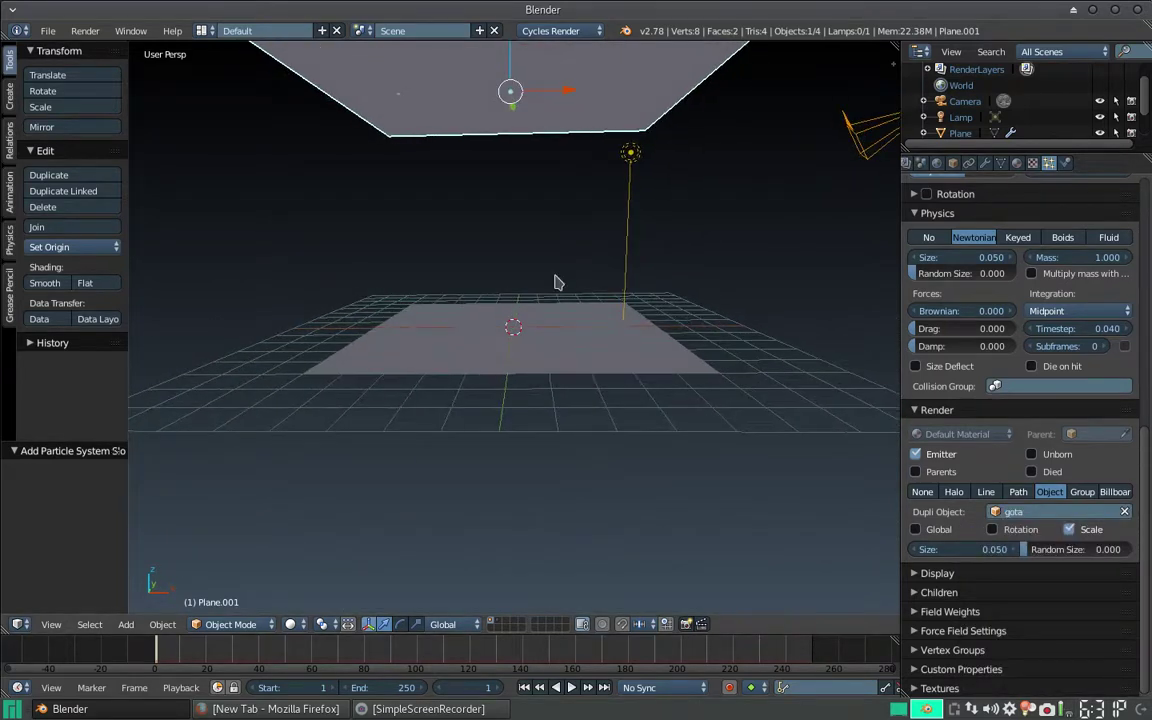
Play the animation to watch gota cubes fall from Plane.001, then rewind to frame 1.
{"action": "key", "text": "alt+a"}
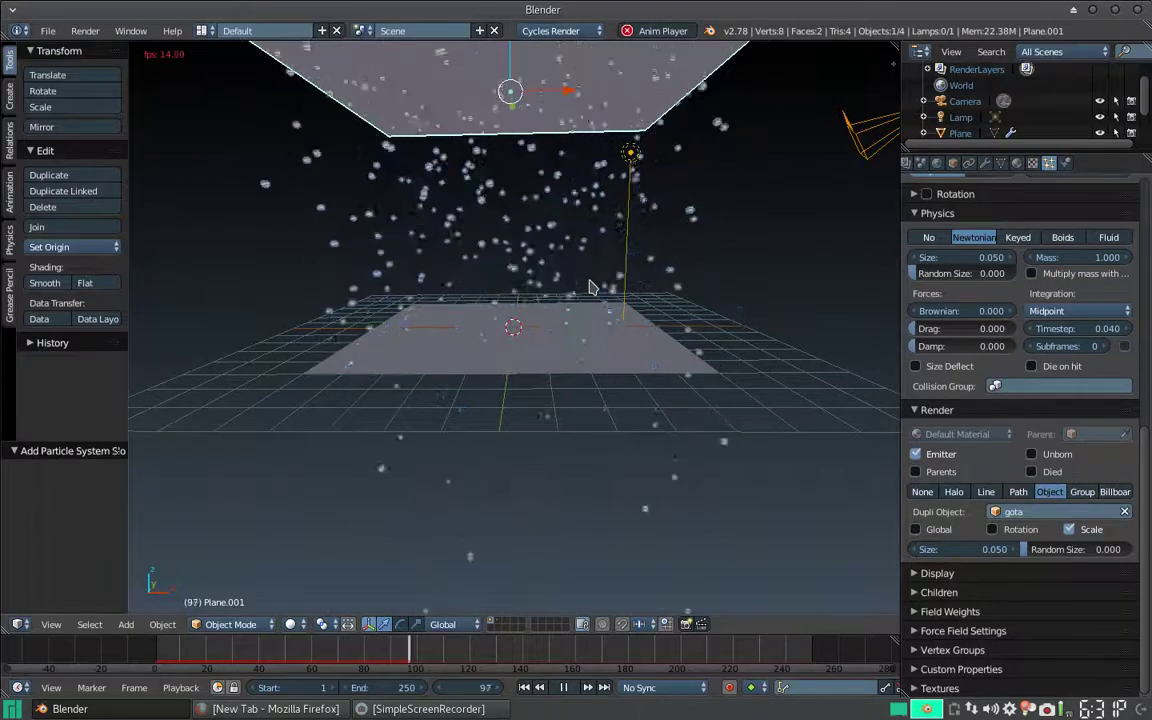
{"action": "scroll", "coordinate": [577, 226], "scroll_direction": "up", "scroll_amount": 4}
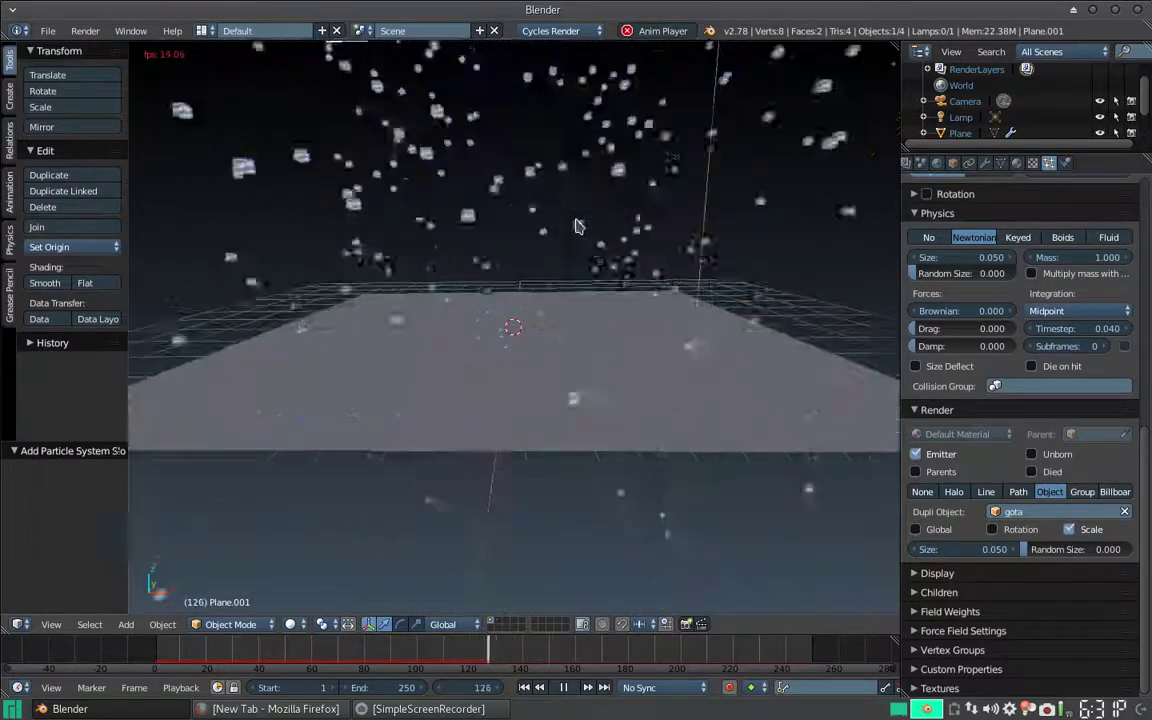
{"action": "scroll", "coordinate": [574, 230], "scroll_direction": "down", "scroll_amount": 2}
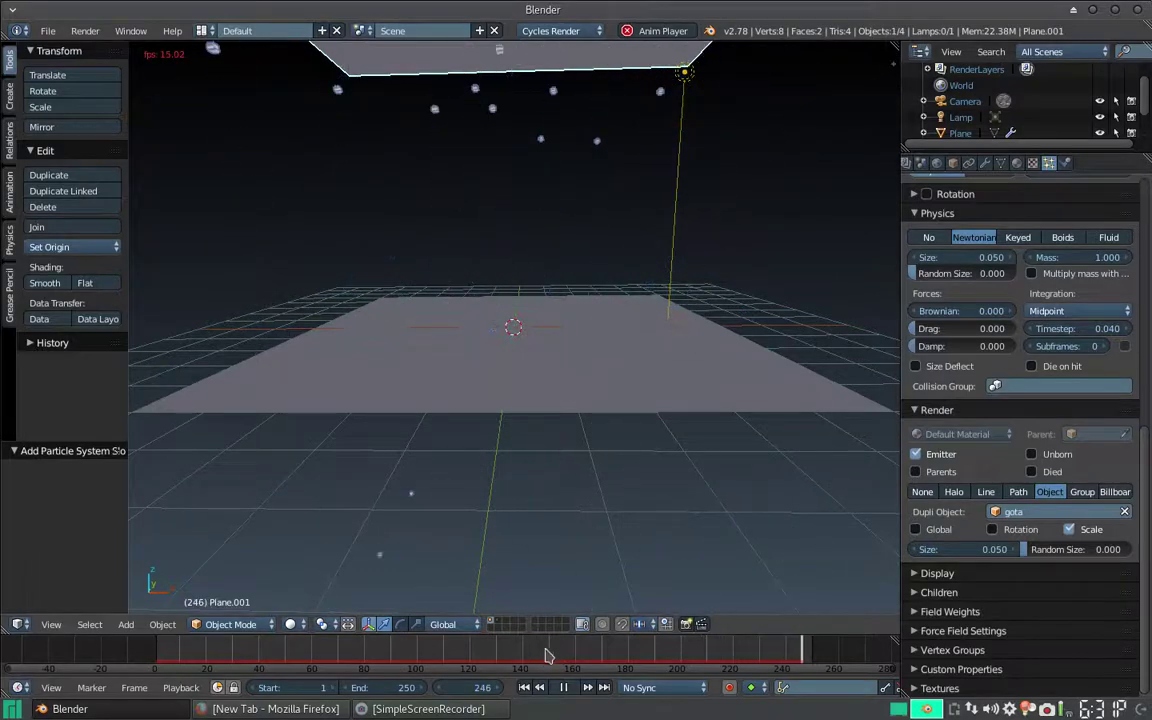
{"action": "key", "text": "Escape"}
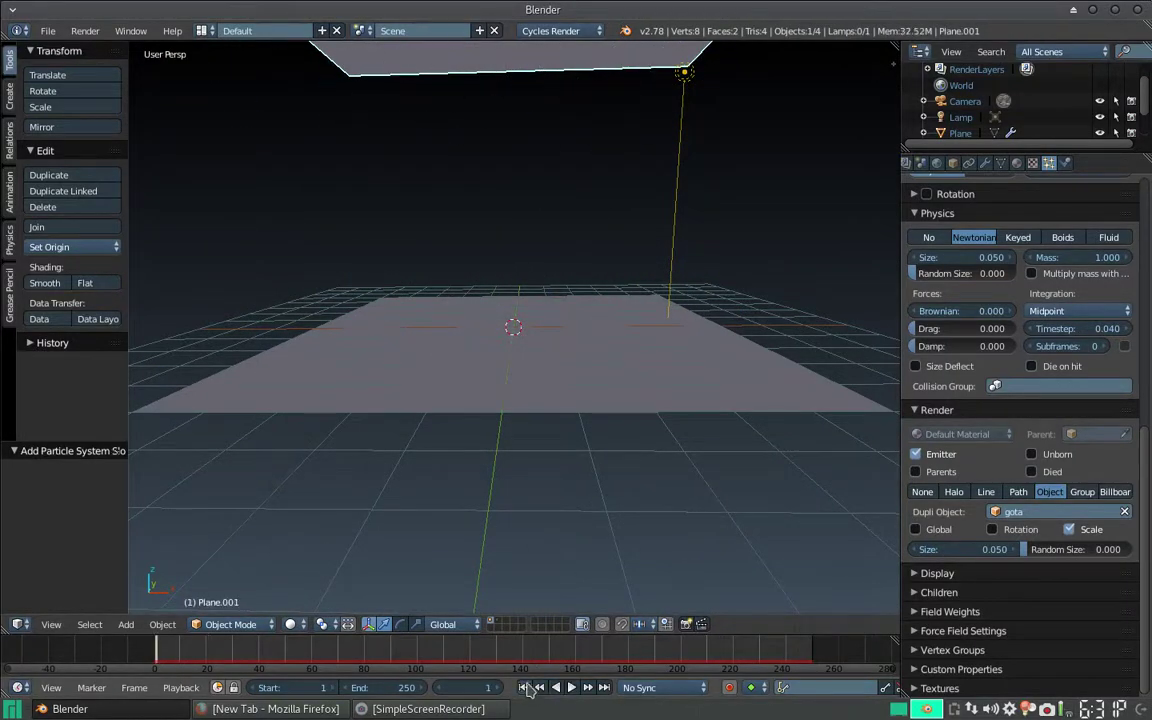
Select the ground plane and show its Physics settings.
{"action": "right_click", "coordinate": [540, 344]}
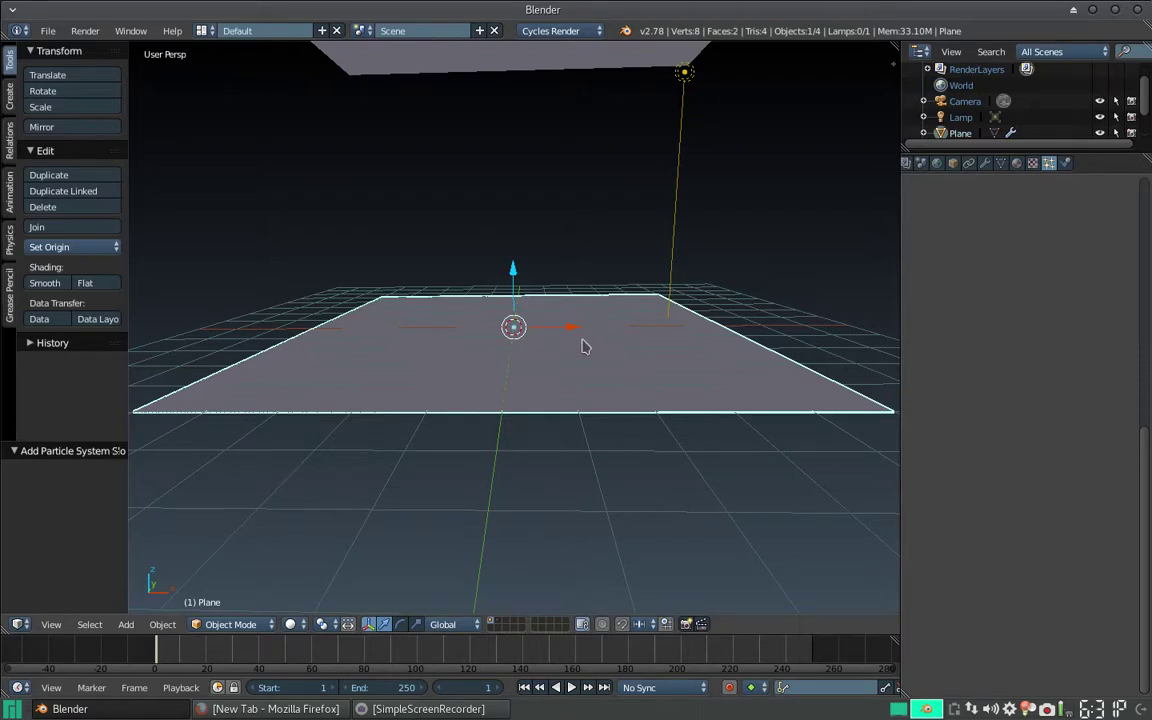
{"action": "left_click", "coordinate": [1064, 162]}
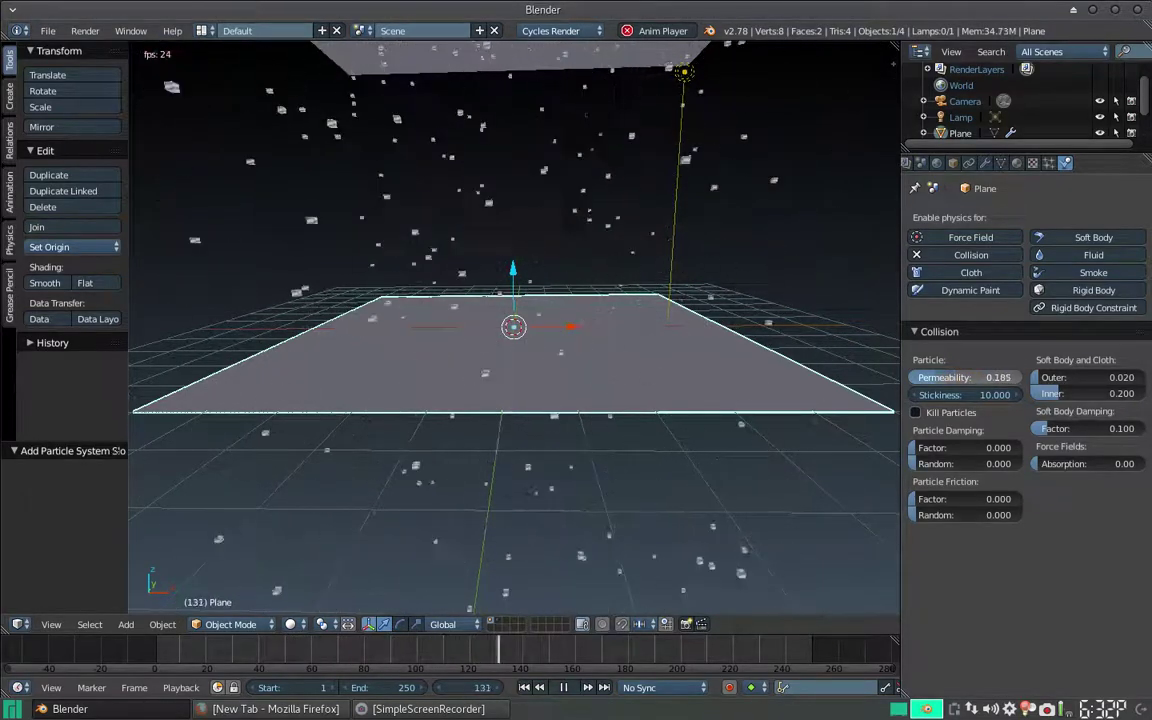
Zoom and orbit the view to watch the cubes land on the ground plane from lower and edge-on angles.
{"action": "scroll", "coordinate": [693, 327], "scroll_direction": "down", "scroll_amount": 2}
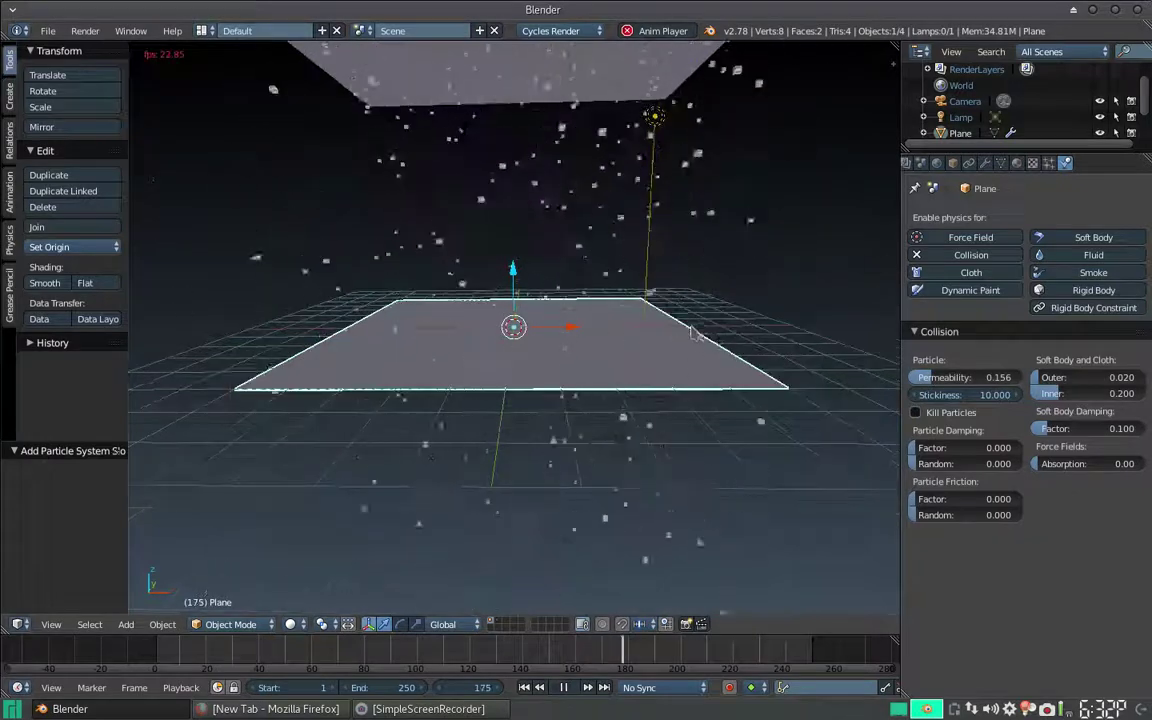
{"action": "scroll", "coordinate": [675, 324], "scroll_direction": "up", "scroll_amount": 2}
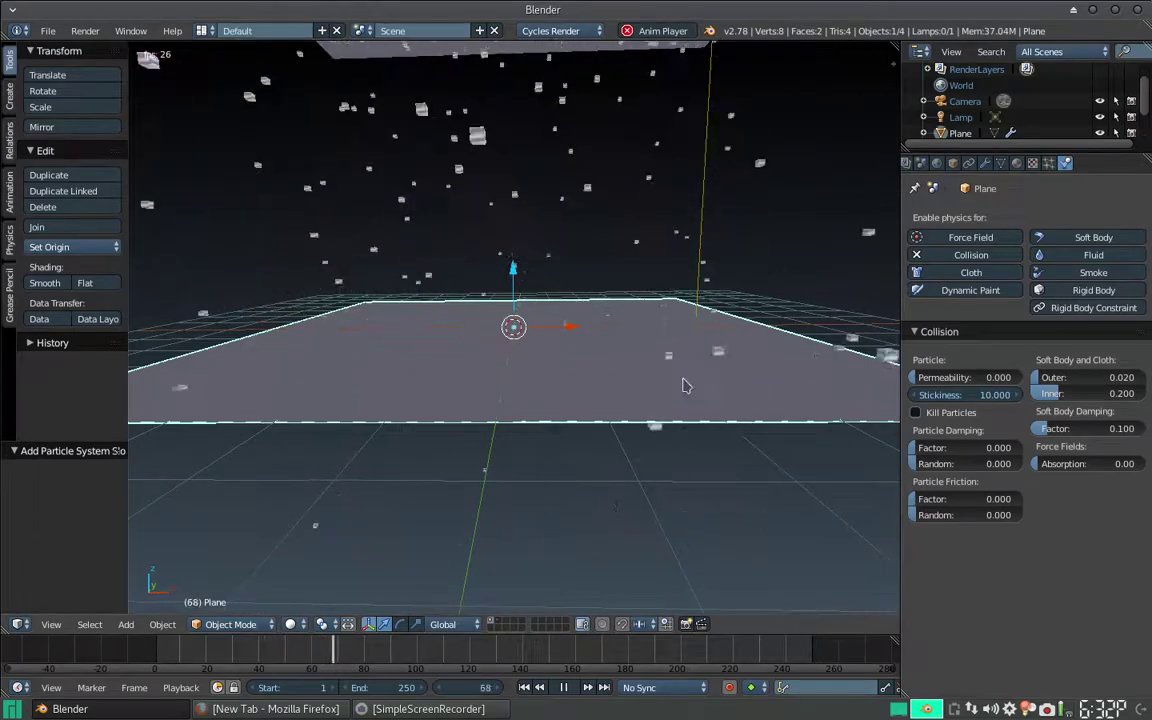
{"action": "middle_click_drag", "start_coordinate": [684, 386], "coordinate": [682, 377]}
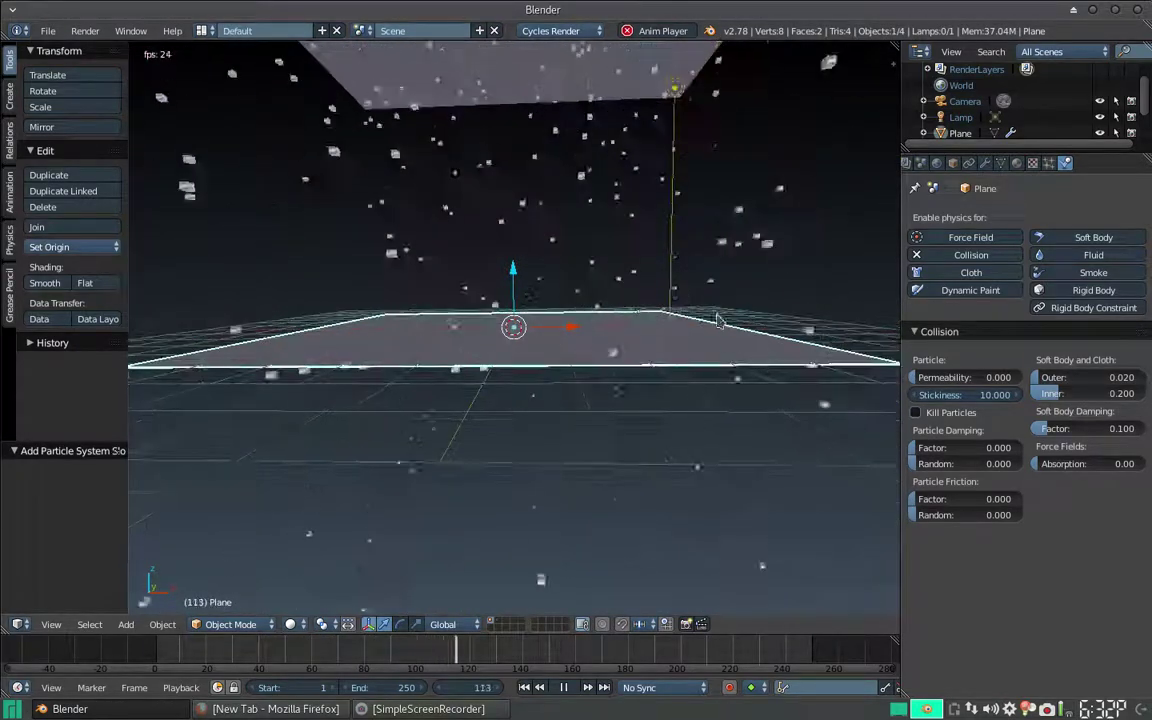
{"action": "middle_click_drag", "start_coordinate": [759, 358], "coordinate": [711, 348]}
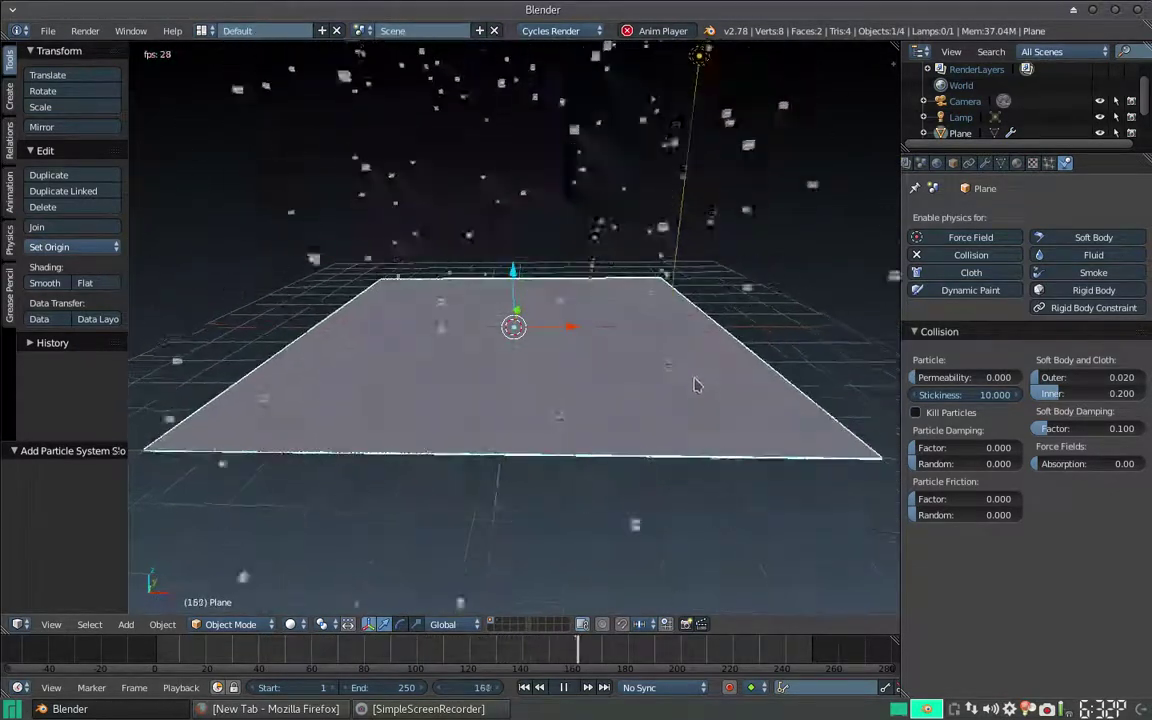
{"action": "mouse_move", "coordinate": [689, 394]}
{"action": "middle_mouse_down"}
{"action": "mouse_move", "coordinate": [689, 339]}
{"action": "mouse_move", "coordinate": [627, 334]}
{"action": "middle_mouse_up"}
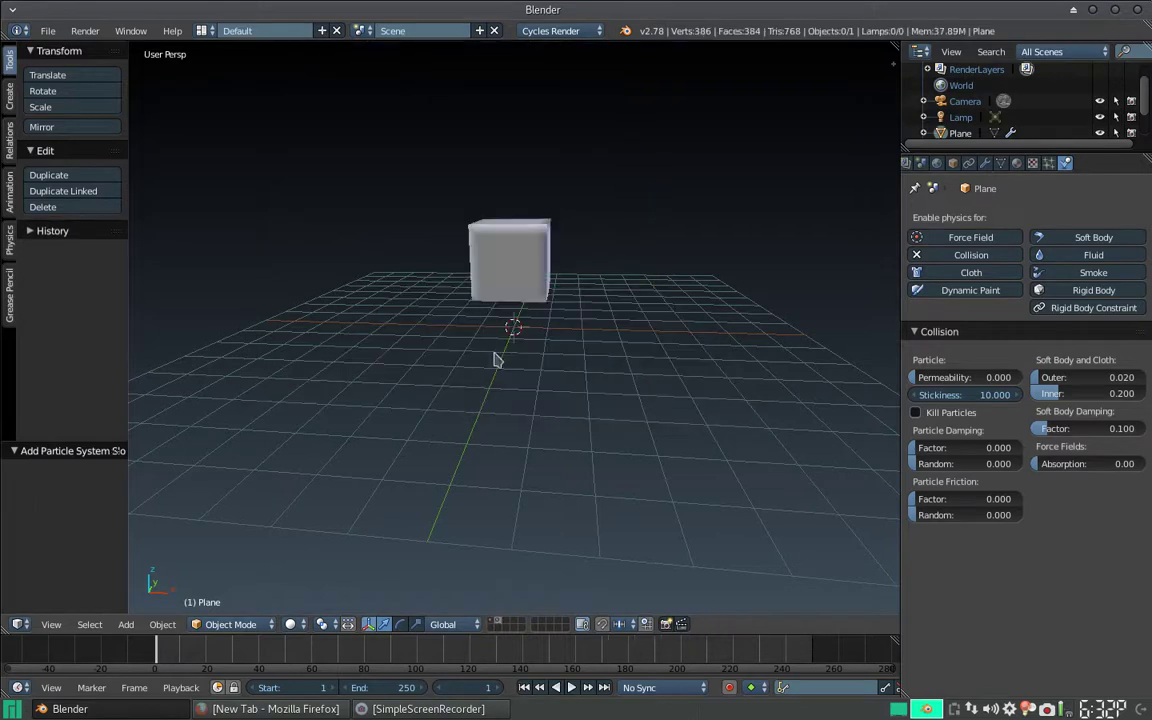
Apply location, then rotation and scale, to the gota cube and return to layer 2.
{"action": "middle_click_drag", "start_coordinate": [496, 357], "coordinate": [524, 255]}
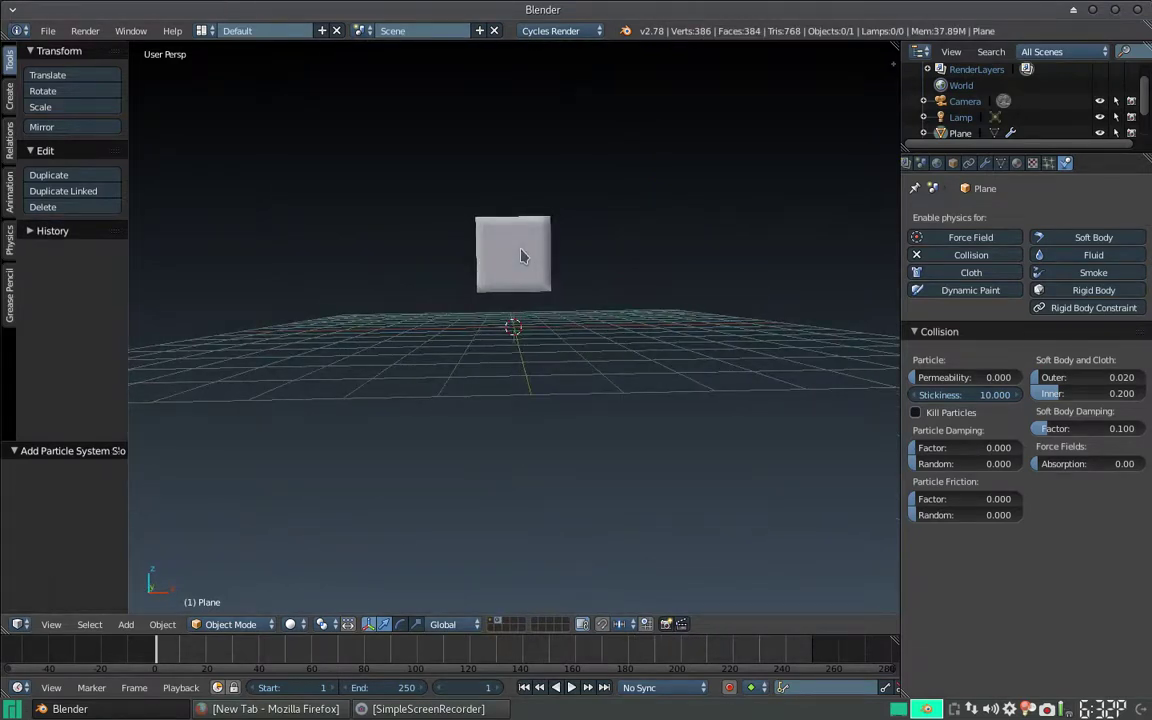
{"action": "right_click", "coordinate": [522, 256]}
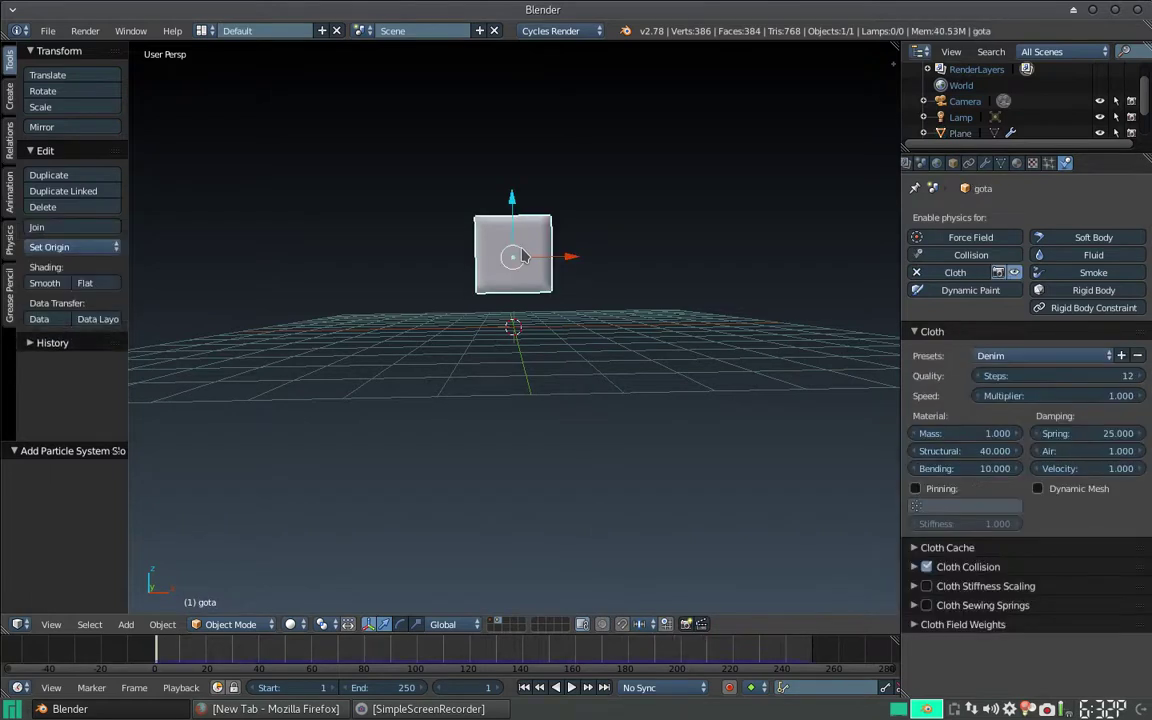
{"action": "key", "text": "ctrl+a"}
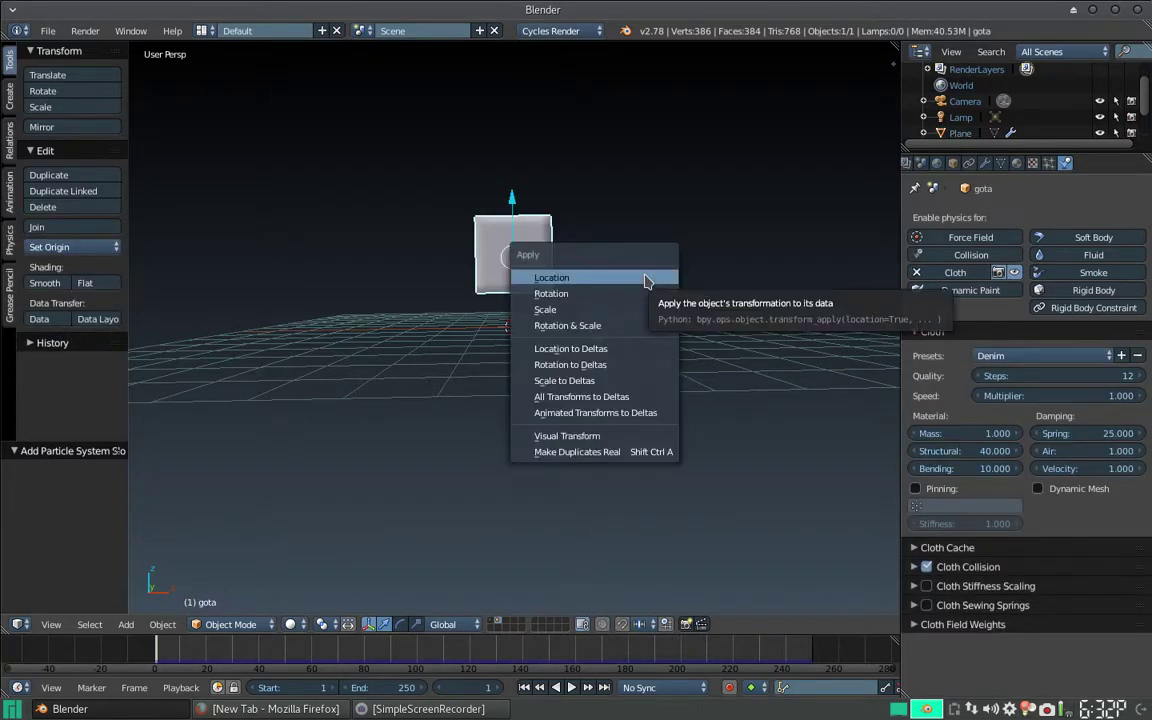
{"action": "left_click", "coordinate": [645, 279]}
{"action": "key", "text": "ctrl+a"}
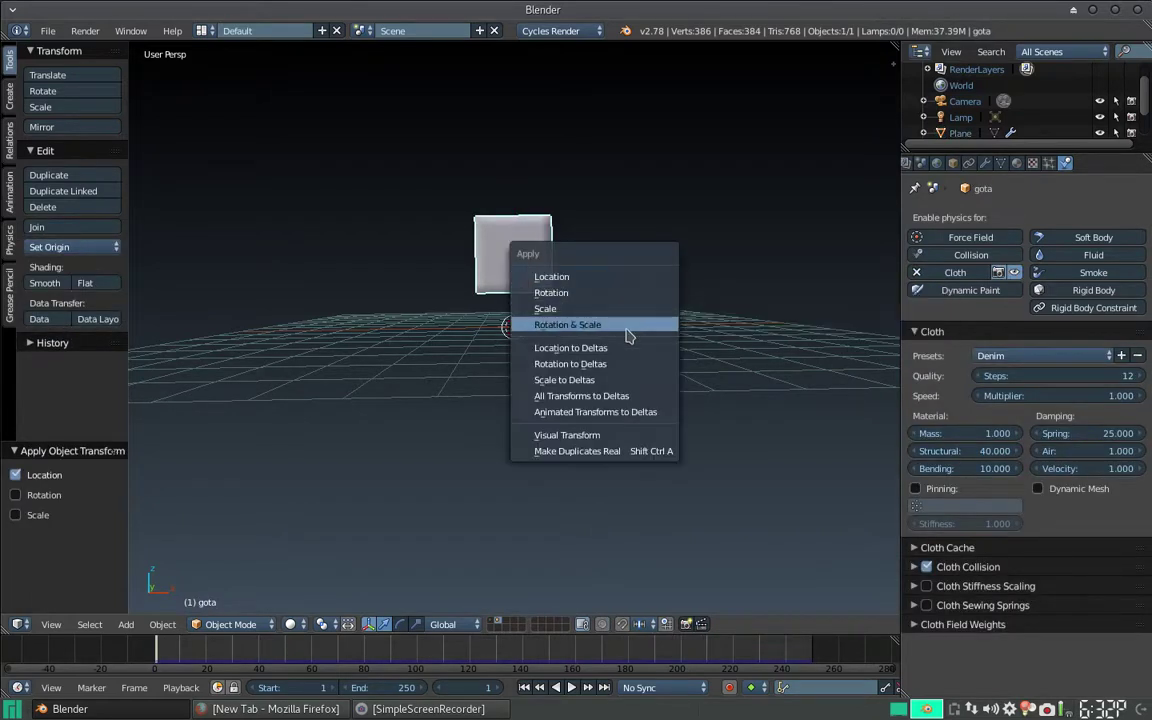
{"action": "left_click", "coordinate": [617, 325]}
{"action": "key", "text": "2"}
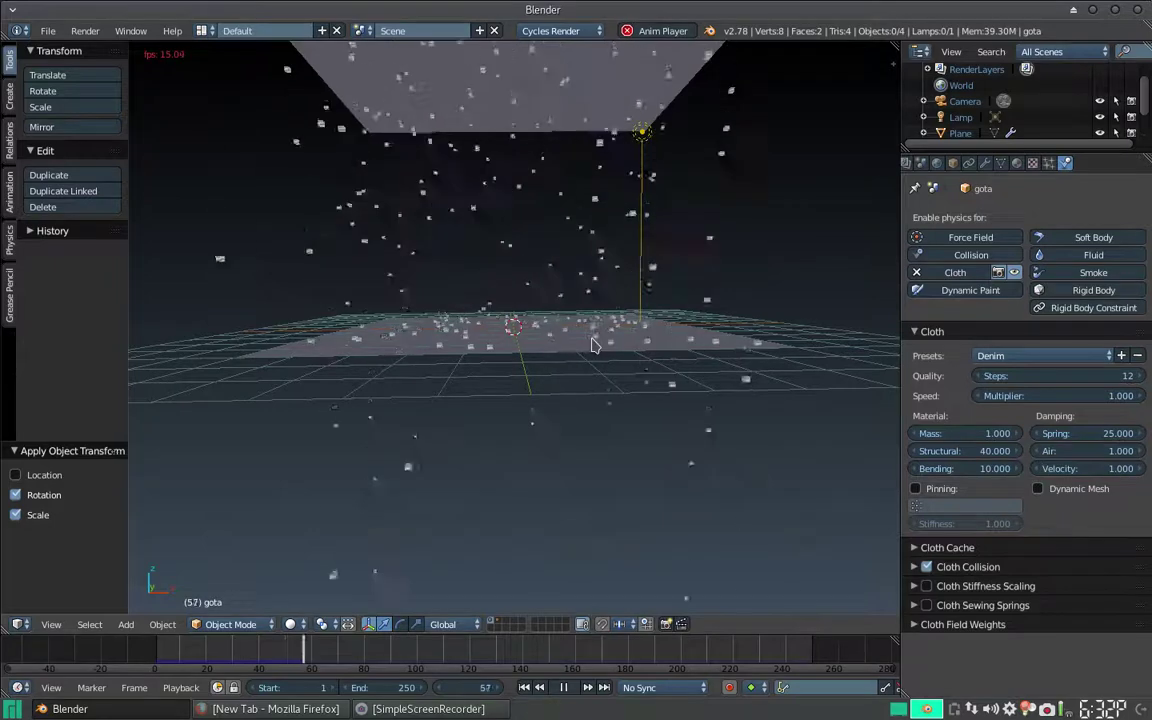
Zoom in on the cube rain and select the ground Plane to show its Collision settings.
{"action": "scroll", "coordinate": [592, 345], "scroll_direction": "up", "scroll_amount": 3}
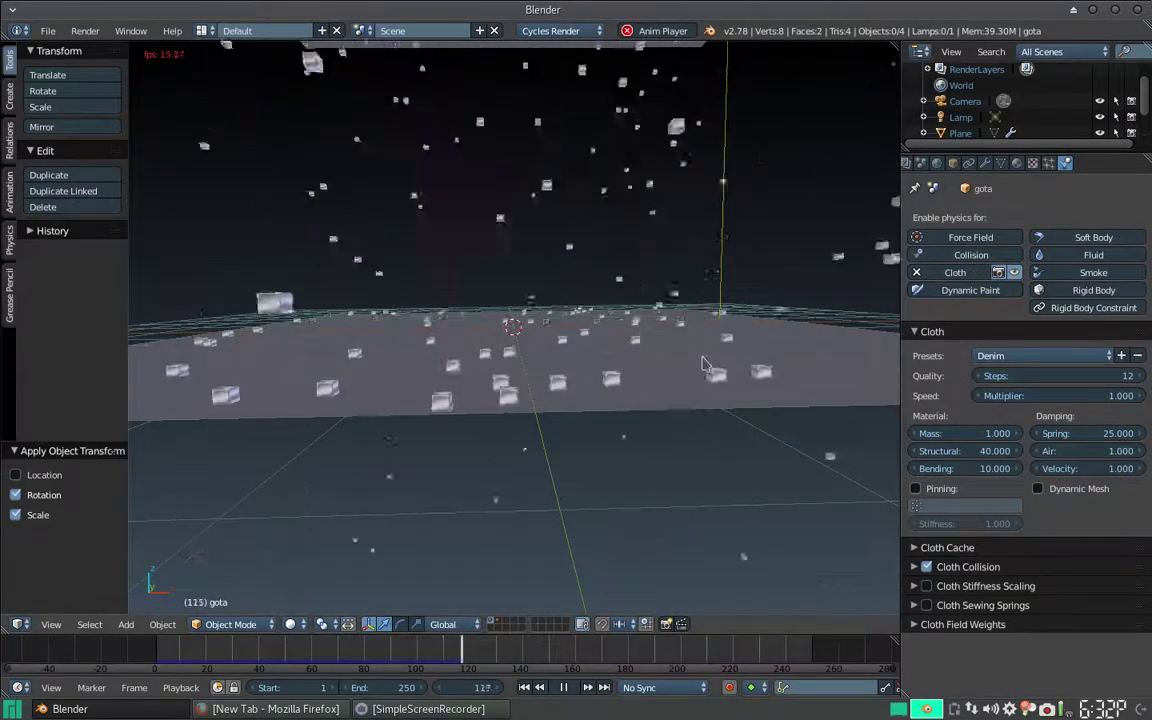
{"action": "right_click", "coordinate": [703, 364]}
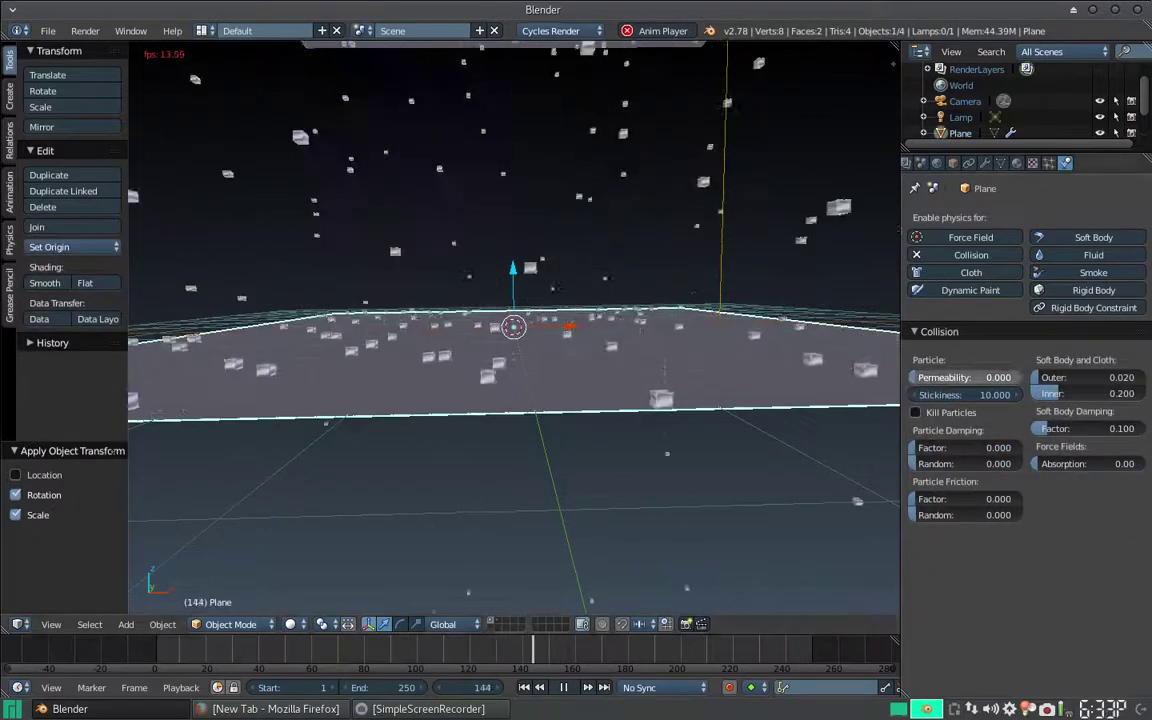
Raise the ground plane's permeability to 1, then lower it through 0.84 to about 0.58.
{"action": "left_click_drag", "start_coordinate": [960, 377], "coordinate": [1020, 377]}
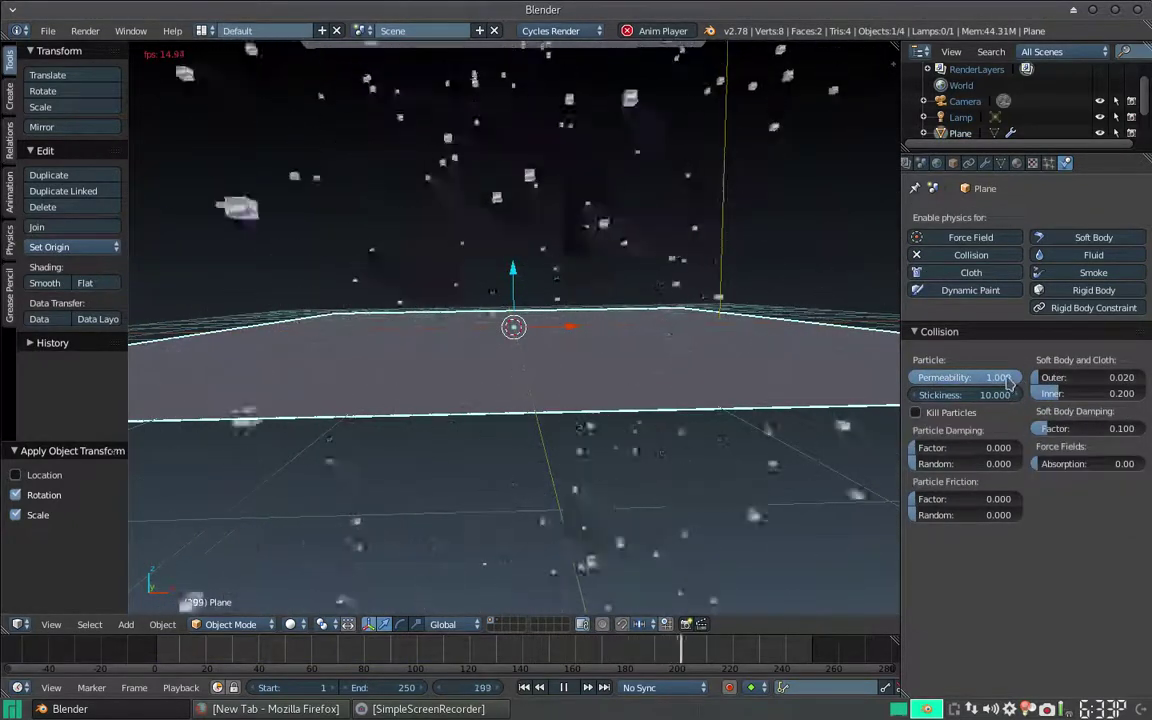
{"action": "left_click_drag", "start_coordinate": [1008, 380], "coordinate": [987, 378]}
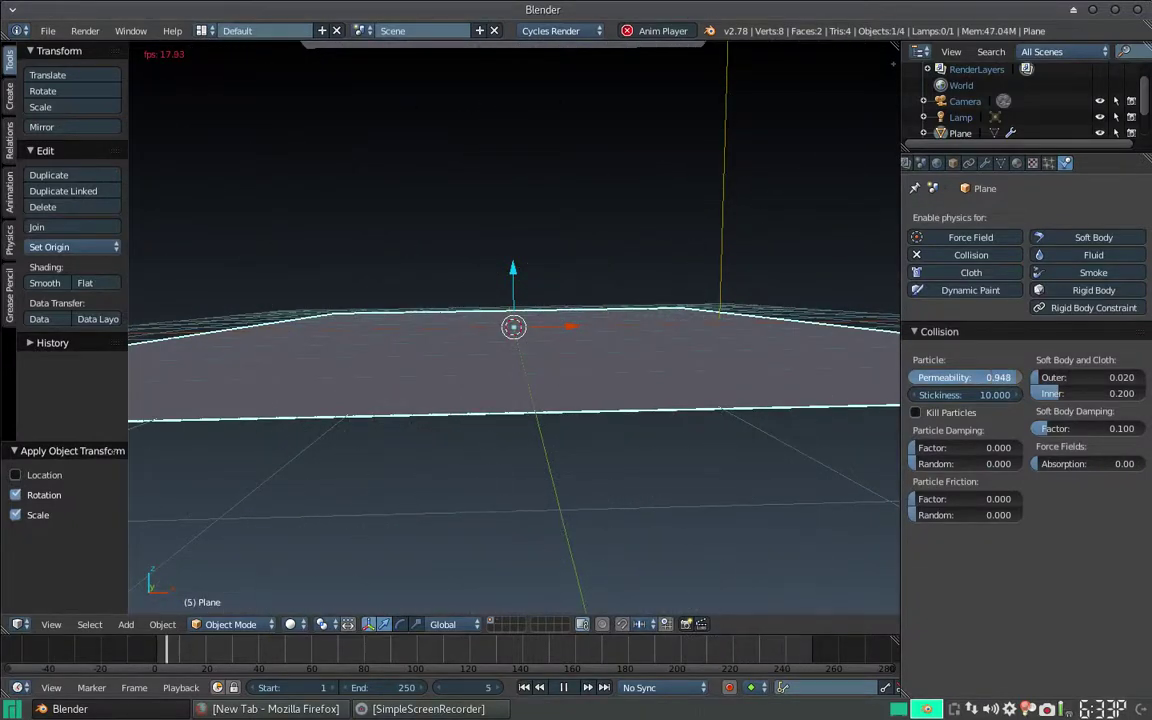
{"action": "left_click_drag", "start_coordinate": [990, 378], "coordinate": [947, 378]}
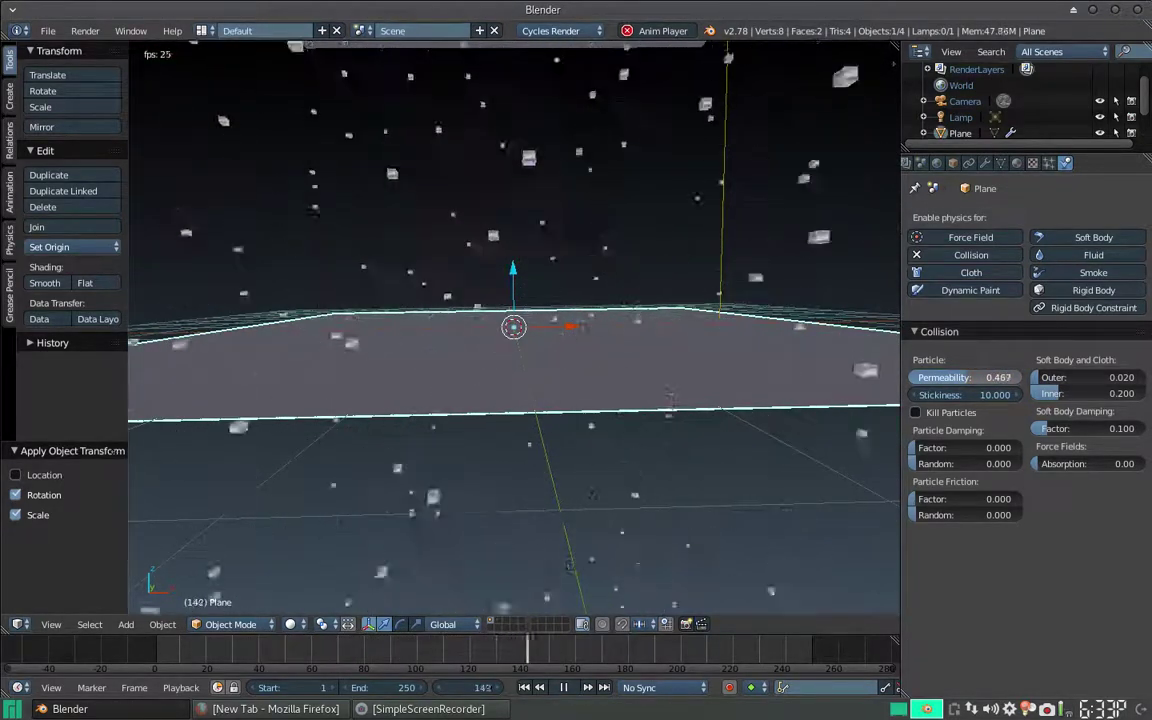